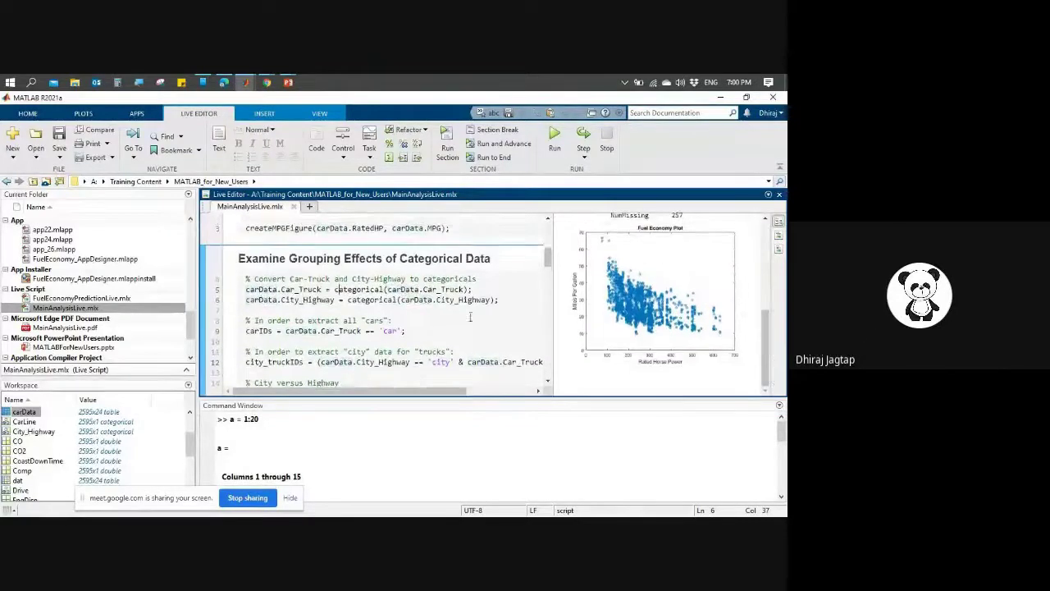
Step: Examine the categorical conversion of Car_Truck and City_Highway and the carIDs expression that extracts all cars
drag(334, 288, 397, 299)
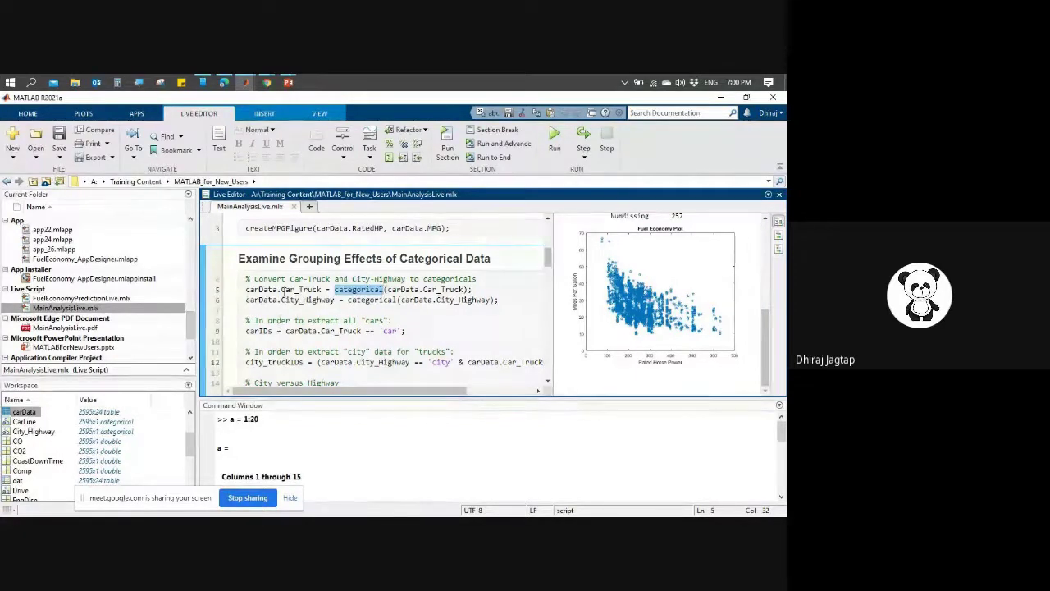
mouse_move(318, 302)
scroll(346, 243, down, 2)
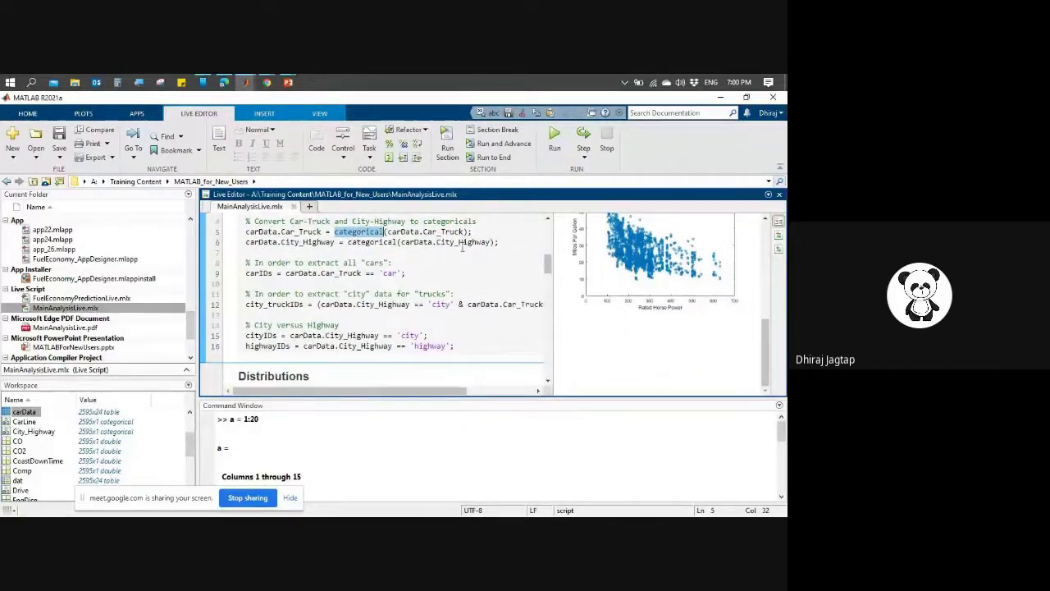
click(326, 294)
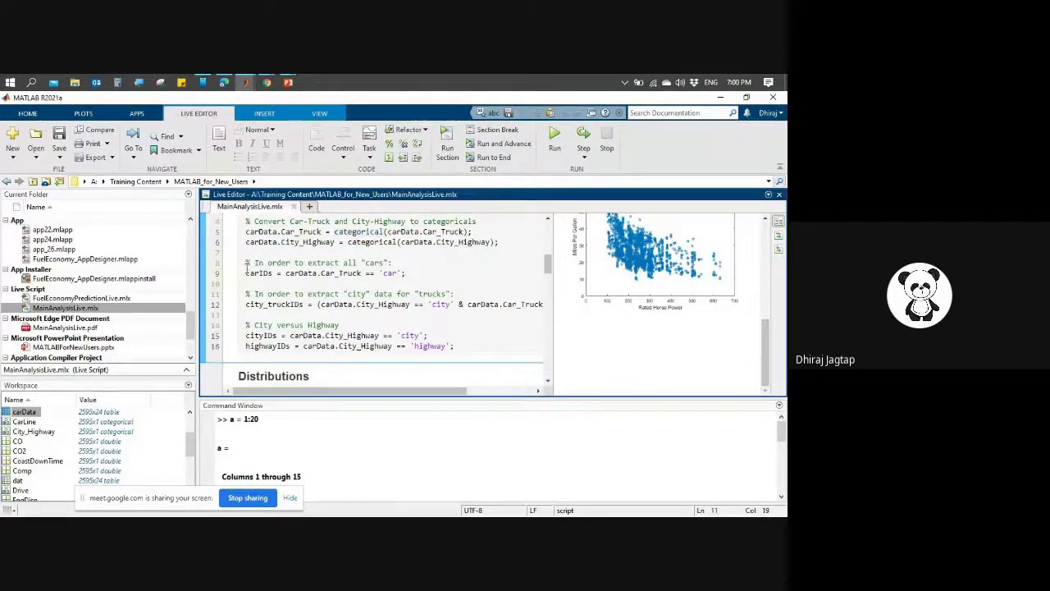
drag(247, 276, 271, 276)
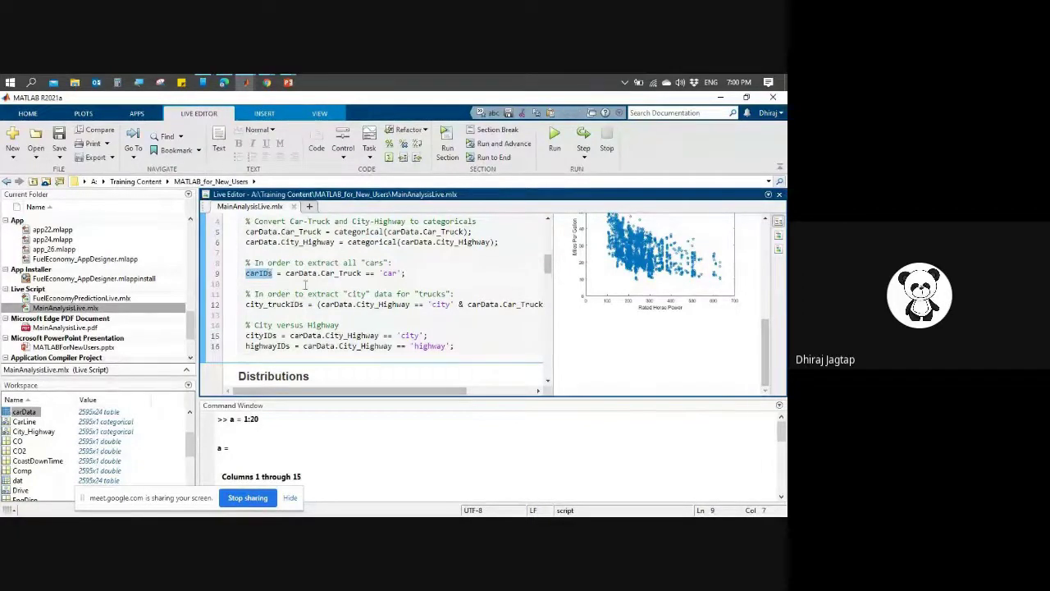
mouse_move(324, 279)
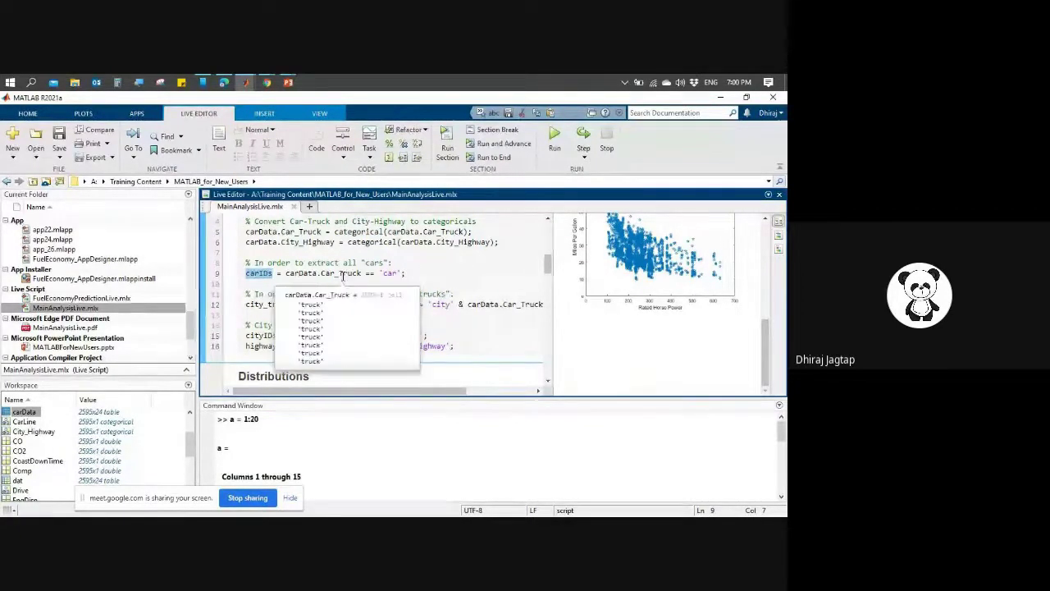
drag(321, 277, 407, 281)
click(361, 277)
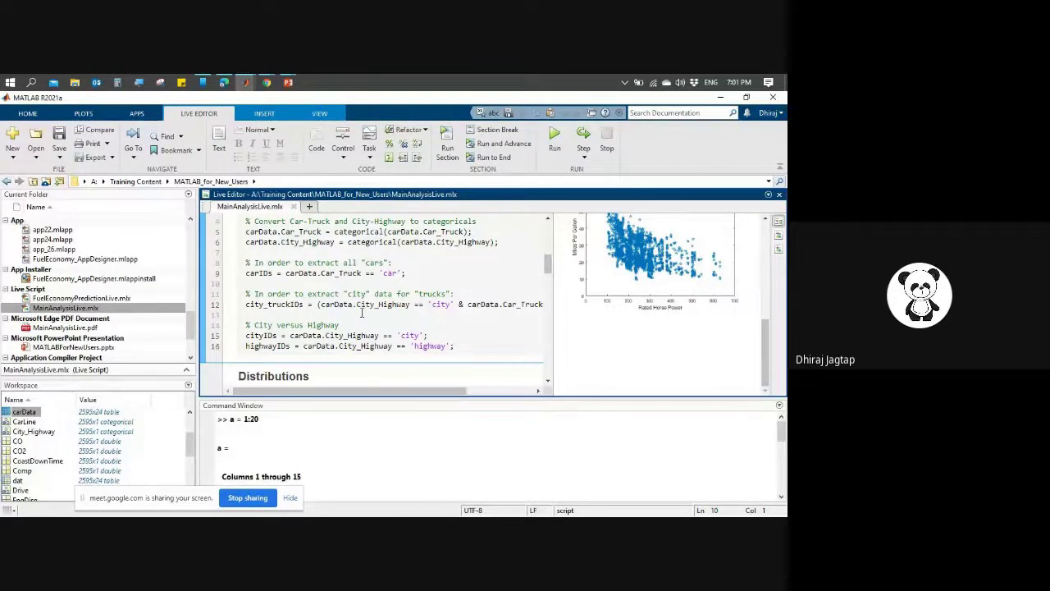
Step: Examine the full city_truckIDs expression on line 12, including its City_Highway and Car_Truck conditions
mouse_move(386, 301)
click(380, 346)
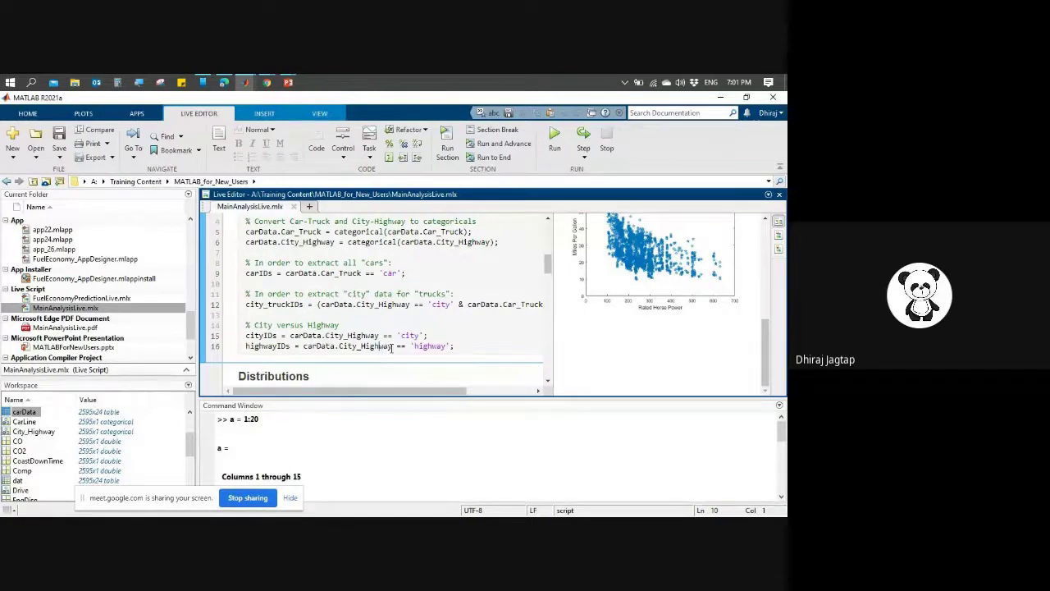
click(517, 305)
scroll(516, 306, right, 2)
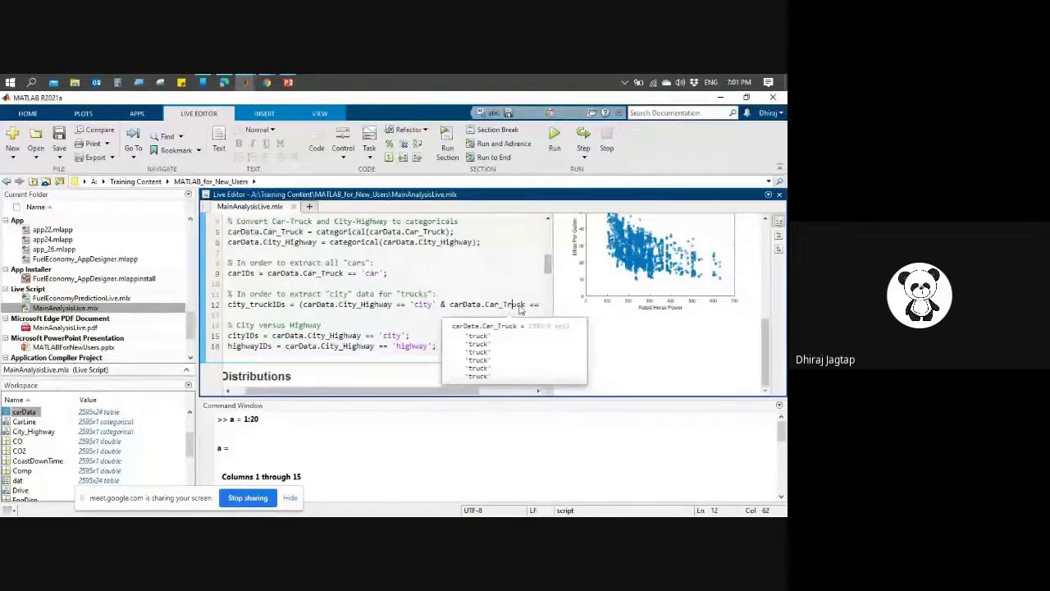
key(Right)
key(Right)
key(Right)
key(Right)
key(Right)
key(Right)
key(Right)
key(Right)
key(Right)
key(Right)
key(Right)
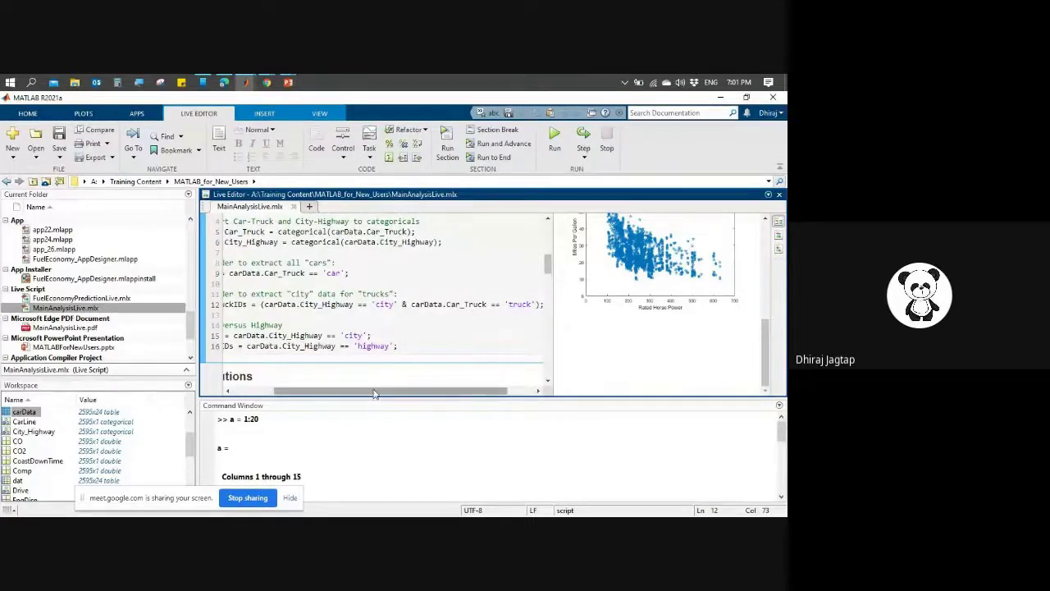
drag(377, 390, 335, 391)
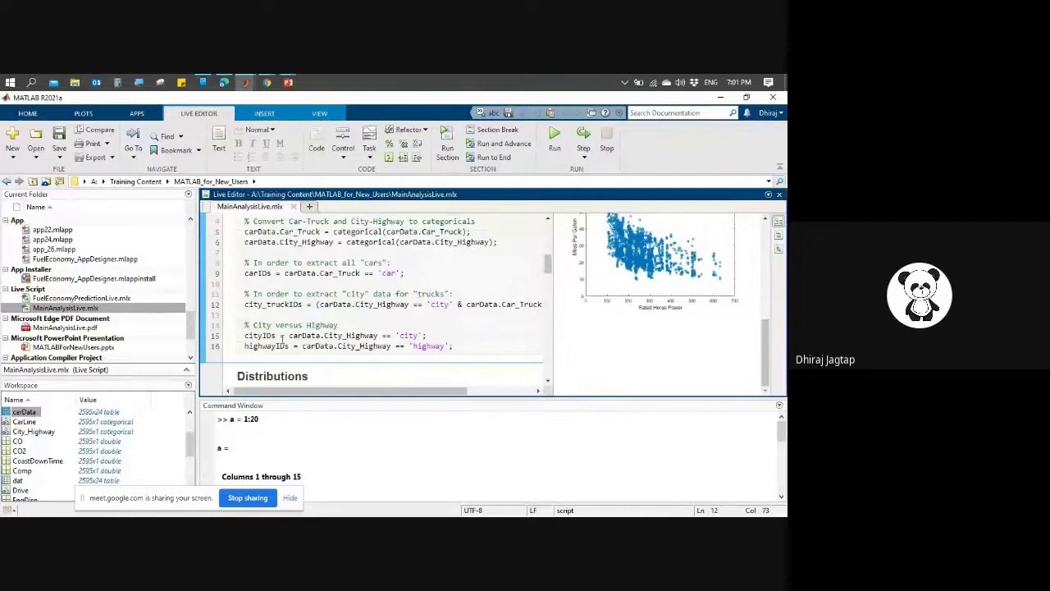
Step: Run the "Examine Grouping Effects of Categorical Data" section to create carIDs, city_truckIDs, cityIDs and highwayIDs
mouse_move(343, 336)
scroll(404, 320, up, 1)
scroll(404, 316, down, 1)
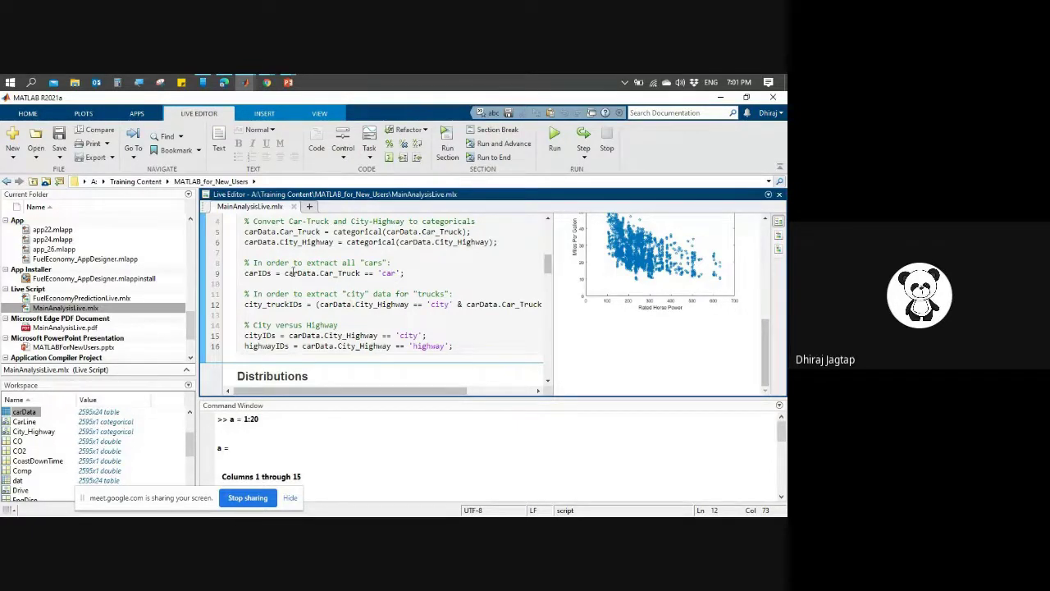
drag(286, 273, 395, 273)
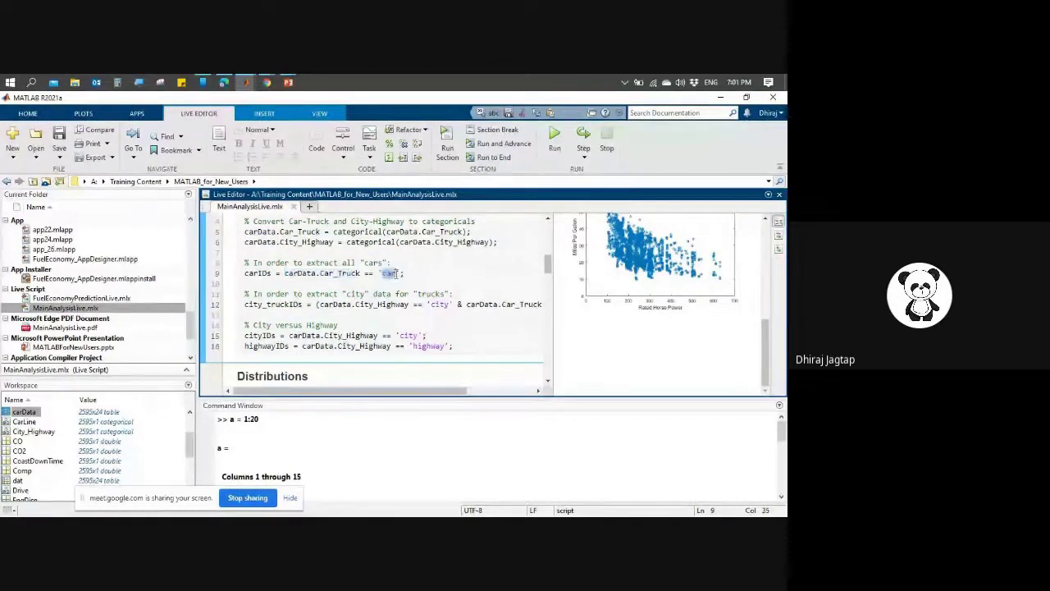
click(378, 335)
scroll(378, 328, down, 2)
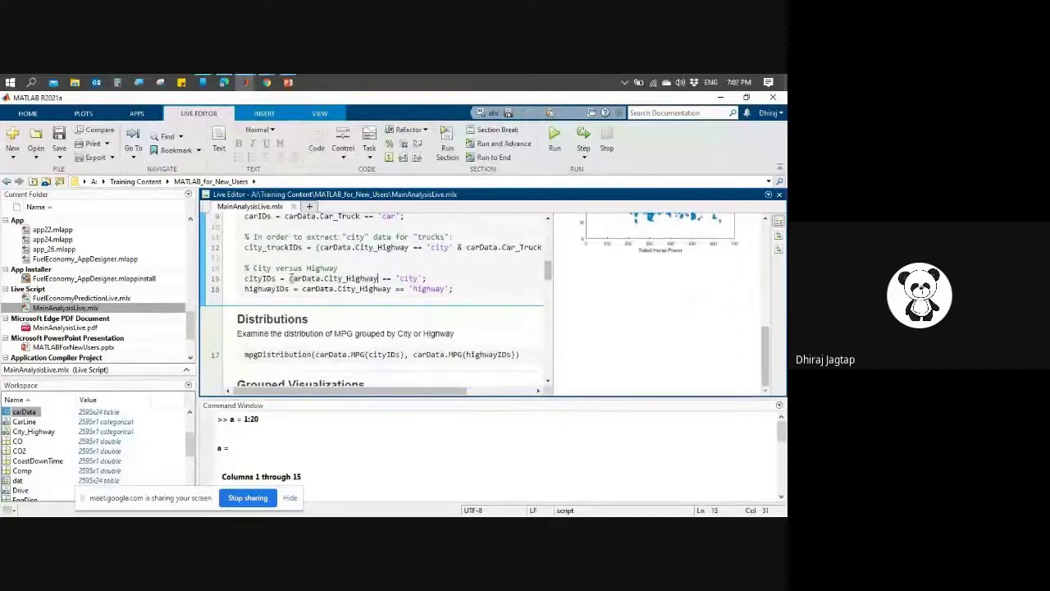
scroll(441, 308, up, 2)
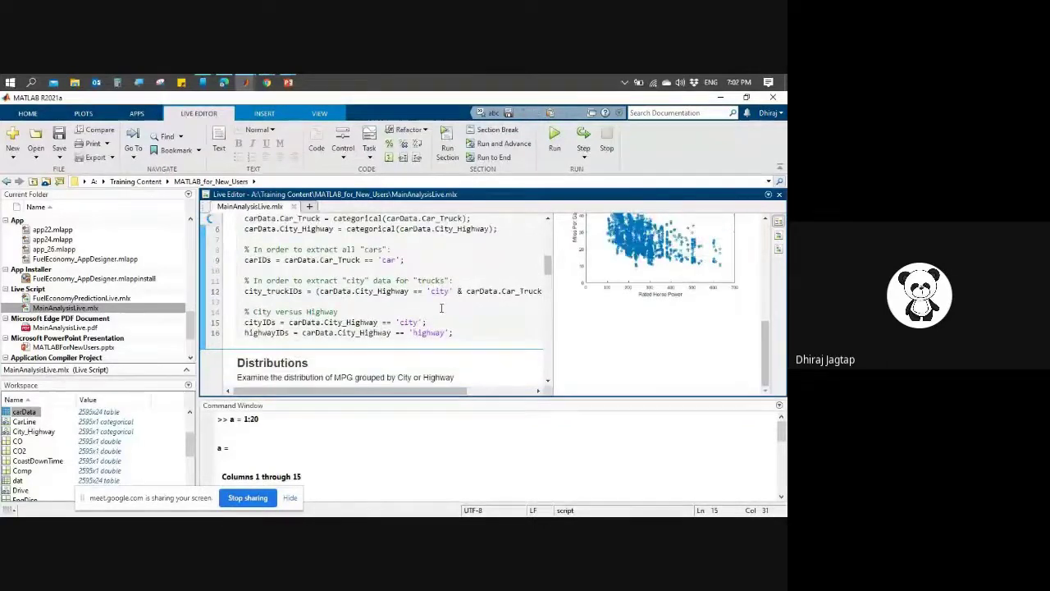
key(ctrl+Return)
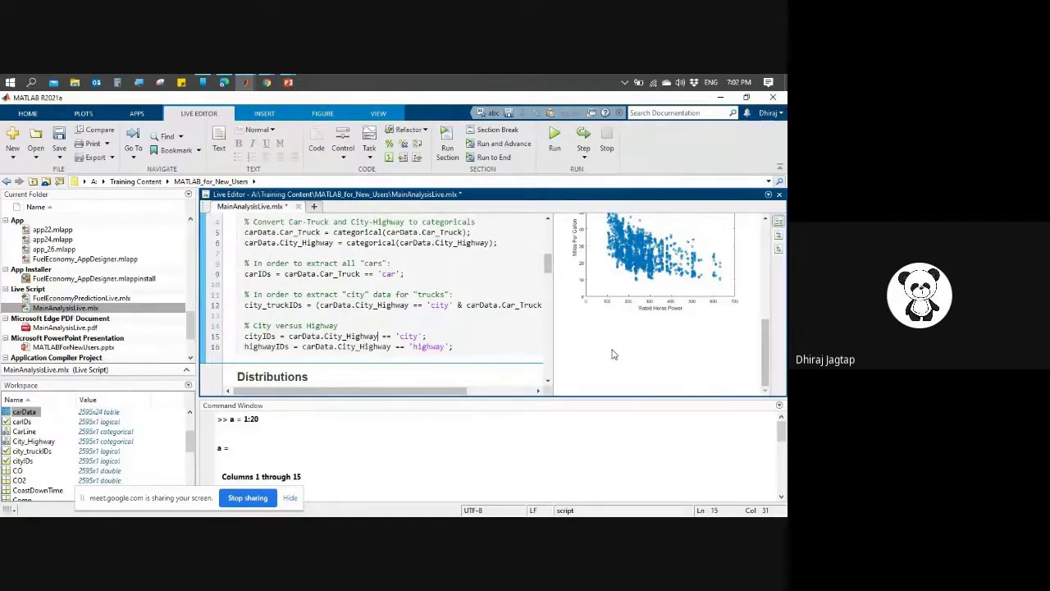
Step: Open the carIDs variable from the workspace to view its contents
scroll(444, 309, down, 4)
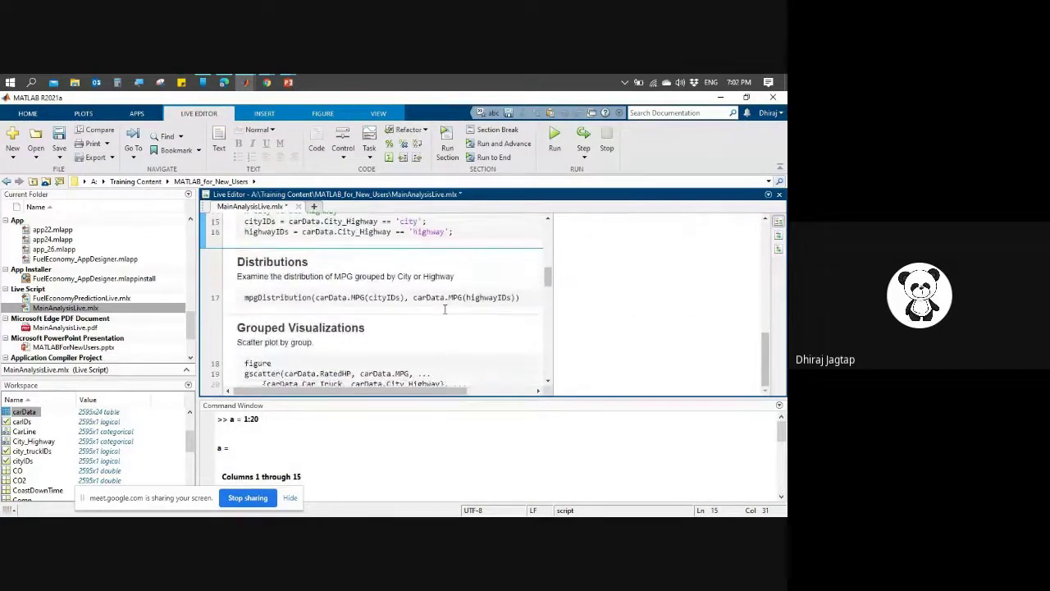
scroll(445, 309, up, 2)
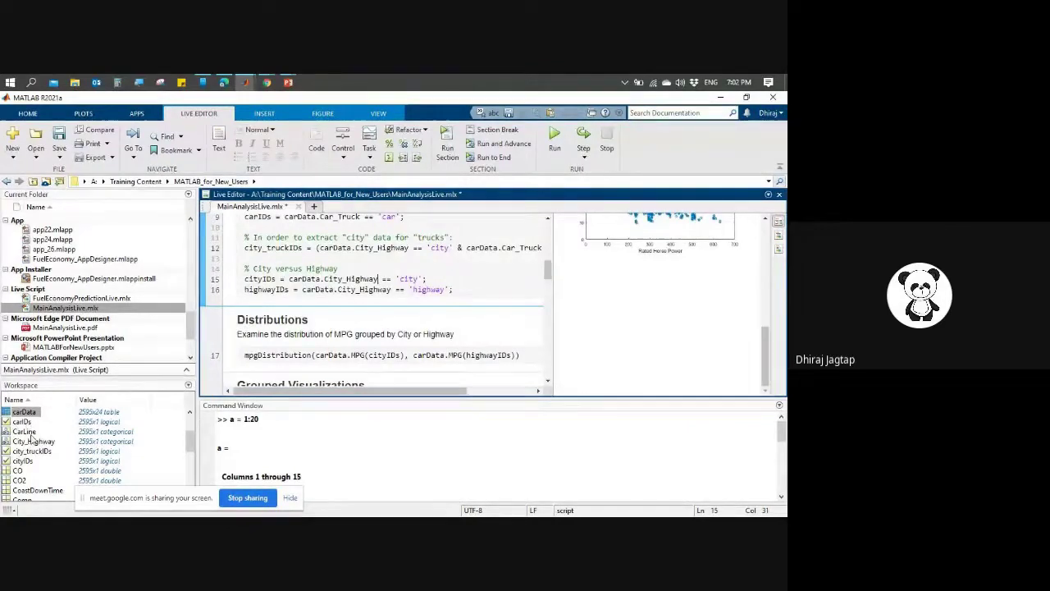
click(23, 422)
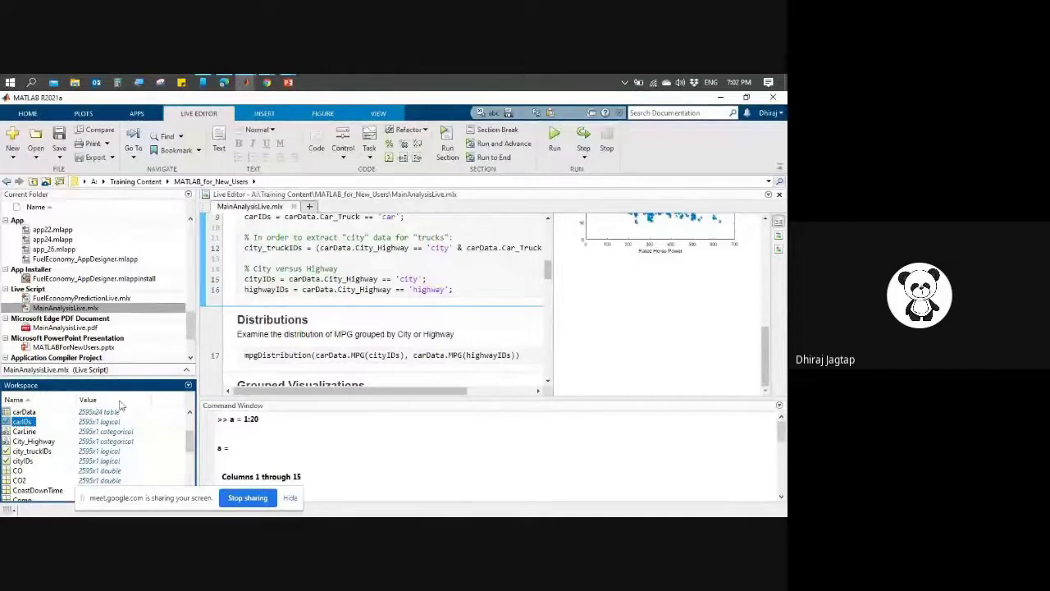
double_click(23, 422)
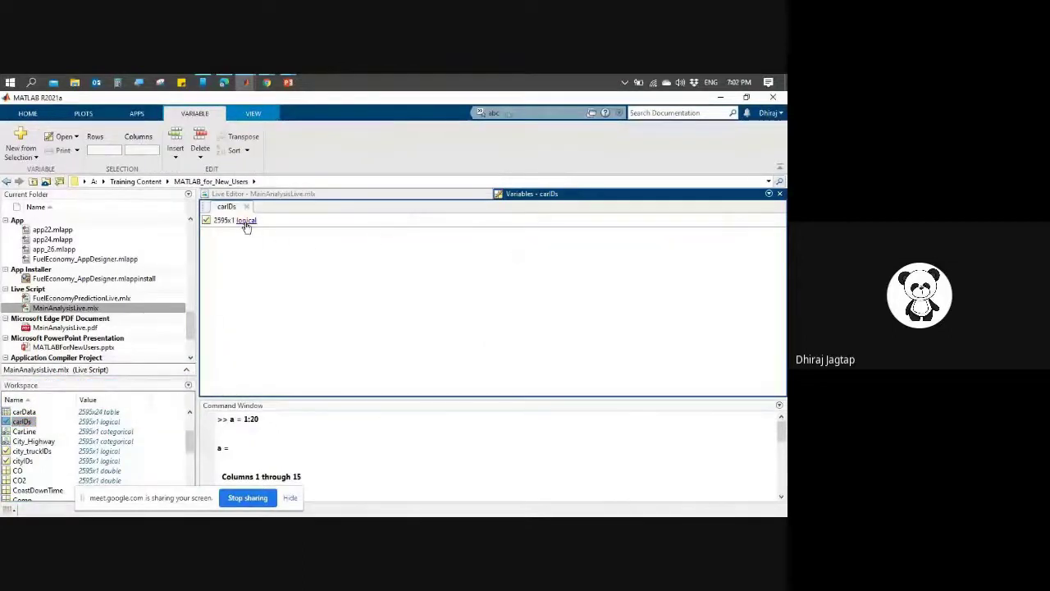
click(251, 271)
key(F1)
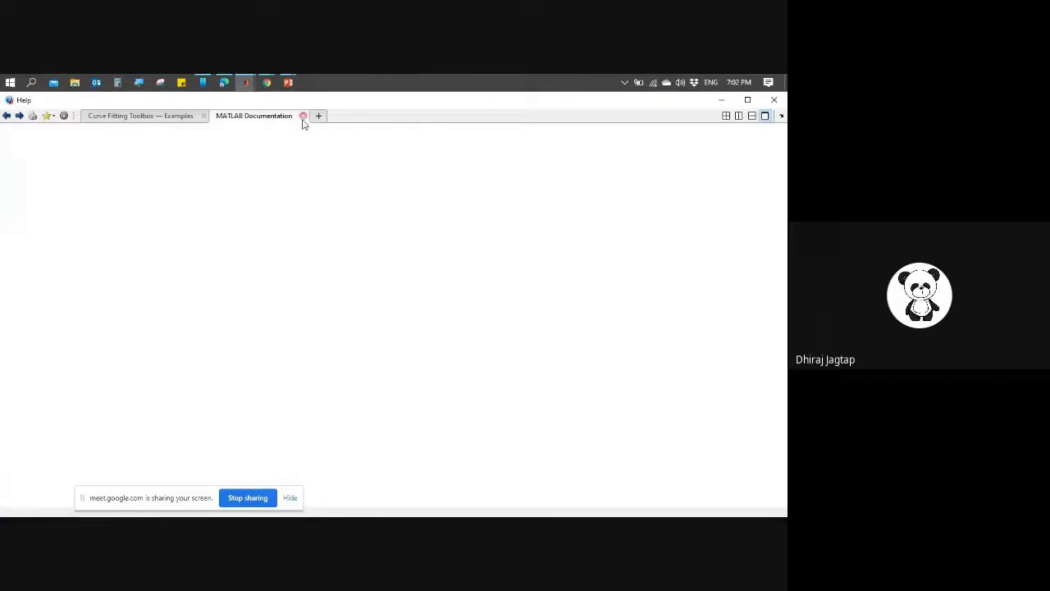
mouse_move(245, 83)
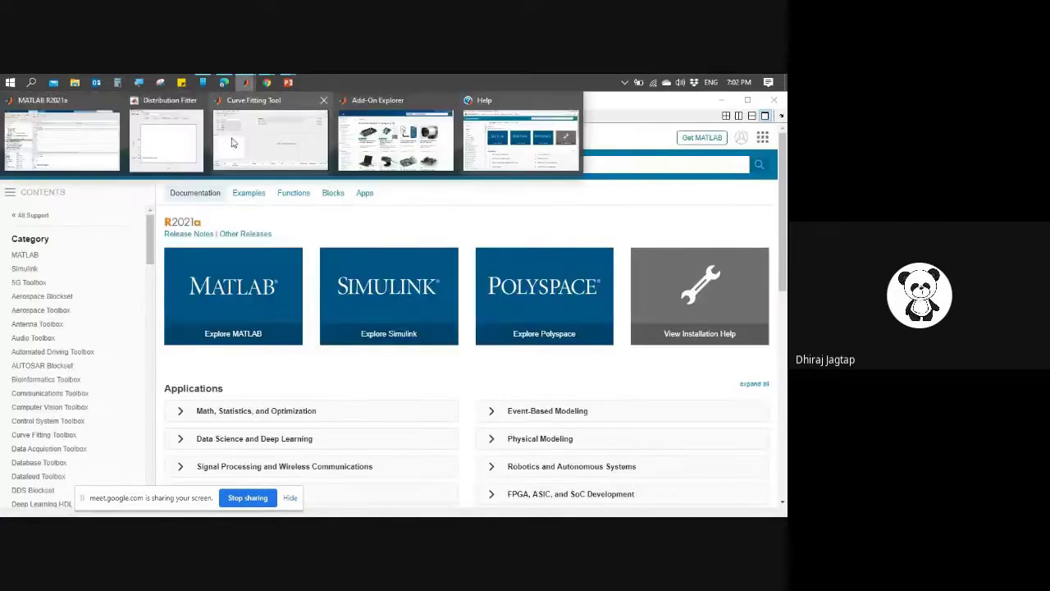
click(64, 153)
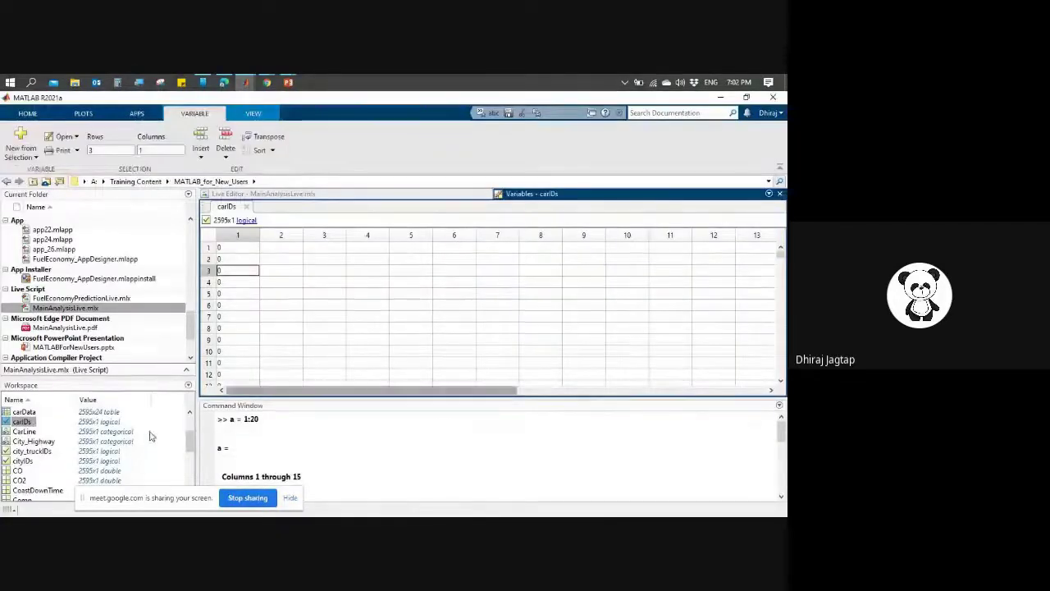
Step: Inspect the logical values of carIDs down to rows 55 and 56 and close the variable
scroll(233, 356, down, 20)
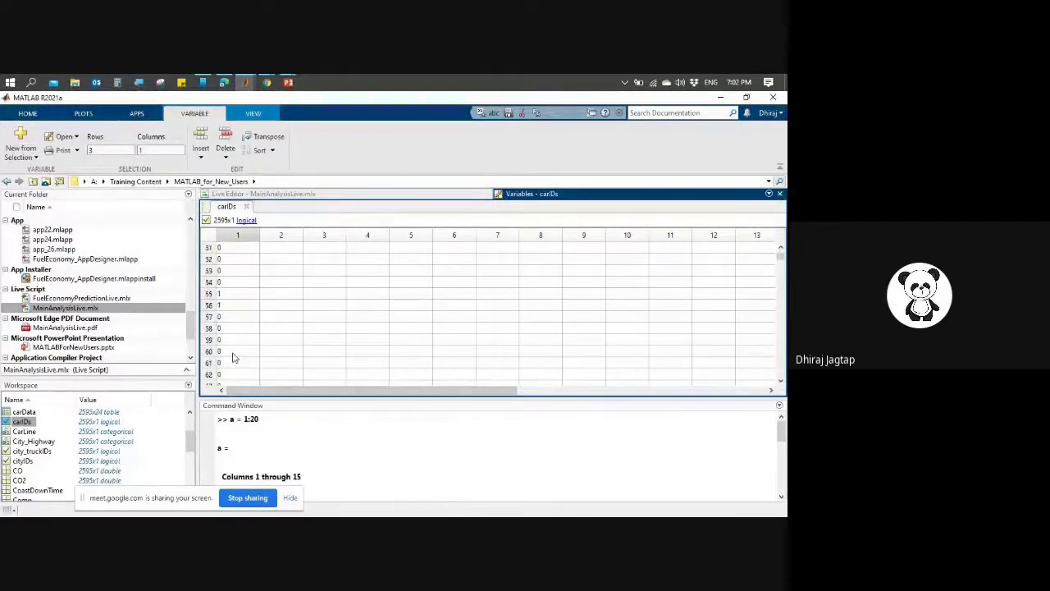
scroll(233, 356, up, 4)
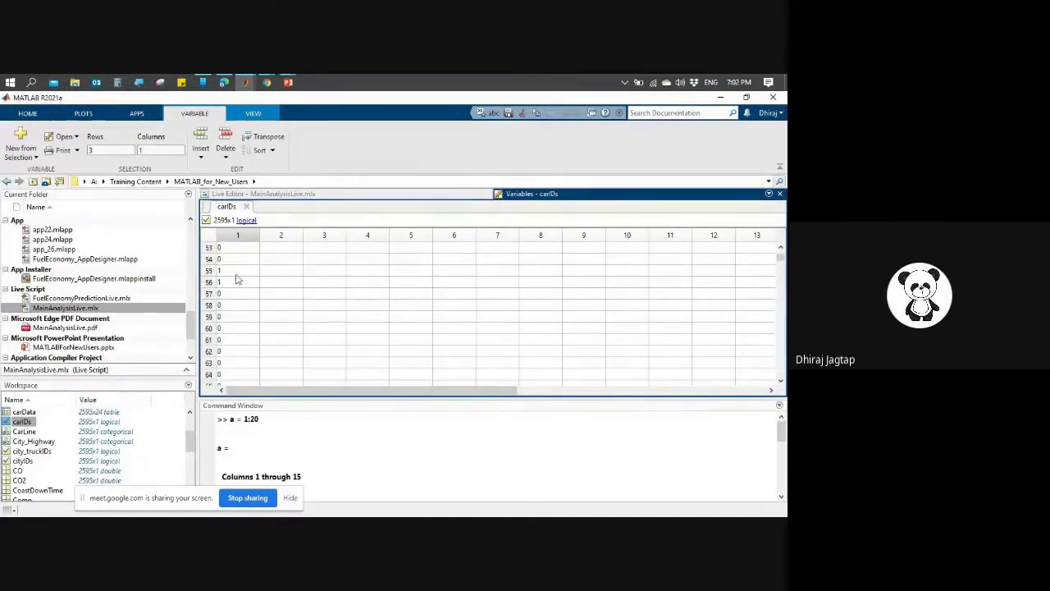
click(235, 273)
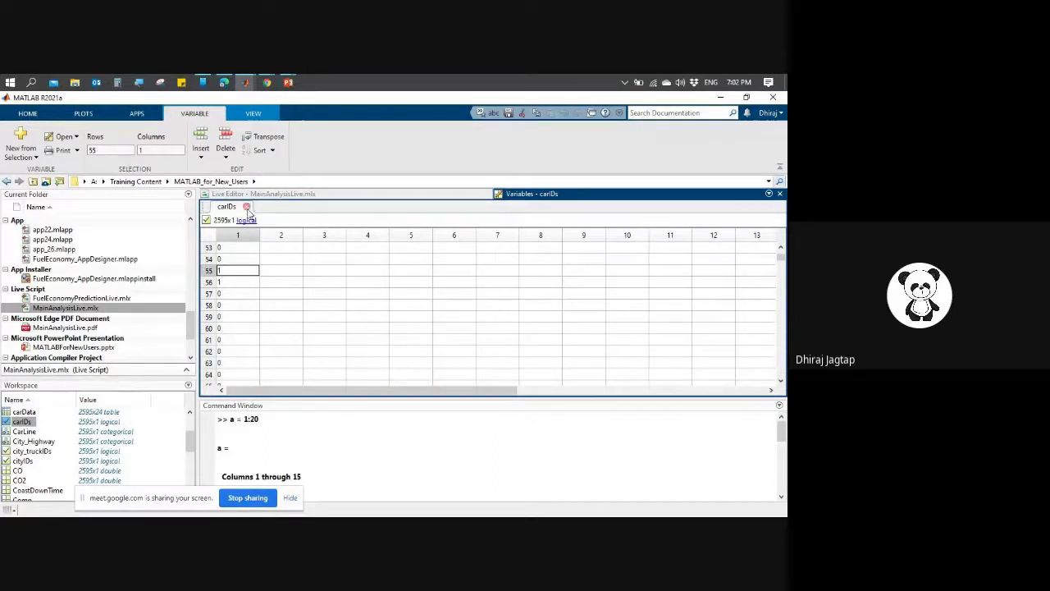
click(247, 207)
Step: Run the Distributions section to plot the MPG distribution grouped by city and highway with mpgDistribution
scroll(320, 324, up, 3)
scroll(328, 283, down, 6)
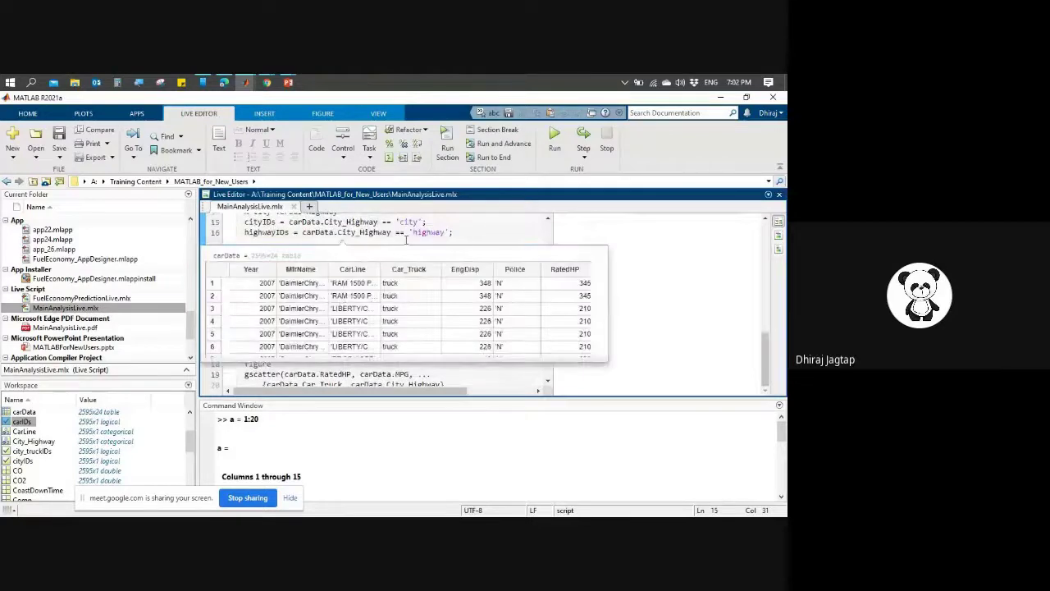
click(365, 277)
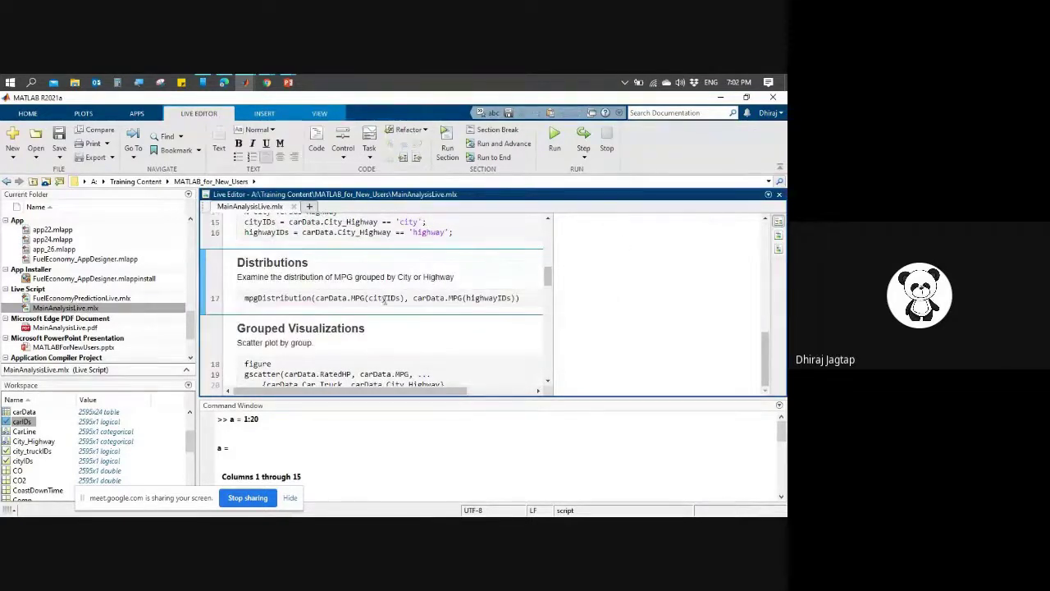
mouse_move(351, 299)
click(242, 299)
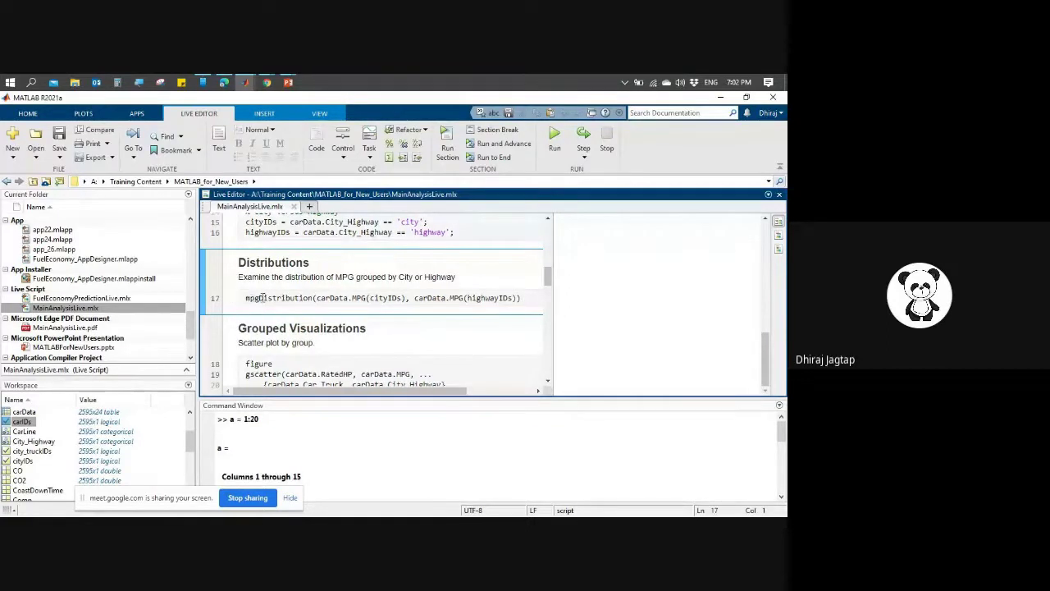
drag(246, 298, 314, 299)
click(309, 300)
click(205, 297)
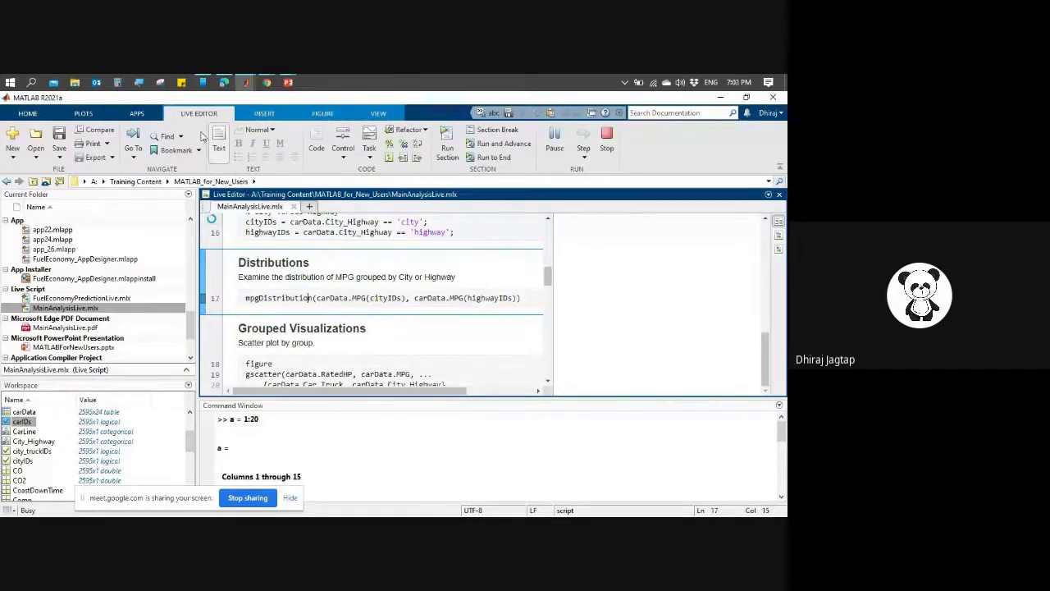
Step: Launch the Distribution Fitter app and move its window clear of the distribution plot
click(138, 115)
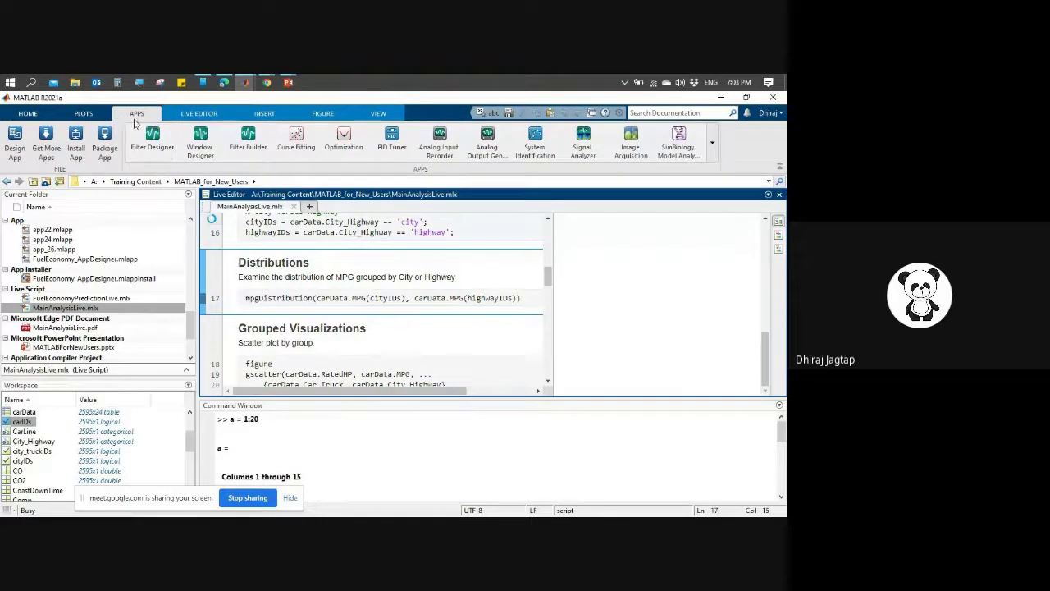
click(711, 143)
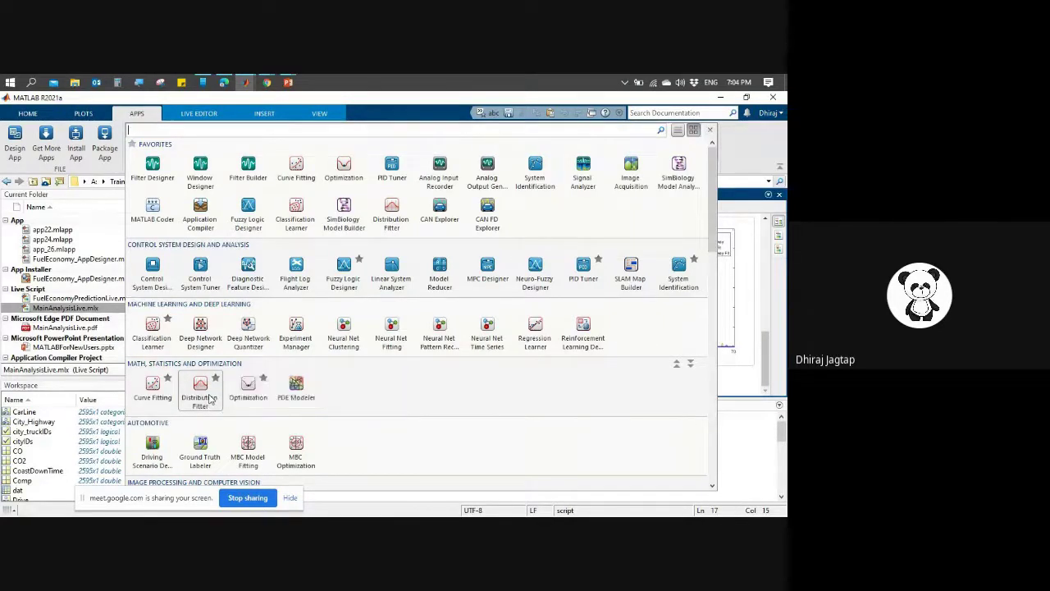
key(alt+Tab)
key(alt+Tab)
key(alt+Tab)
key(alt+shift+Tab)
key(alt+shift+Tab)
key(alt+shift+Tab)
key(Down)
key(Up)
key(Down)
key(Right)
key(Right)
key(Down)
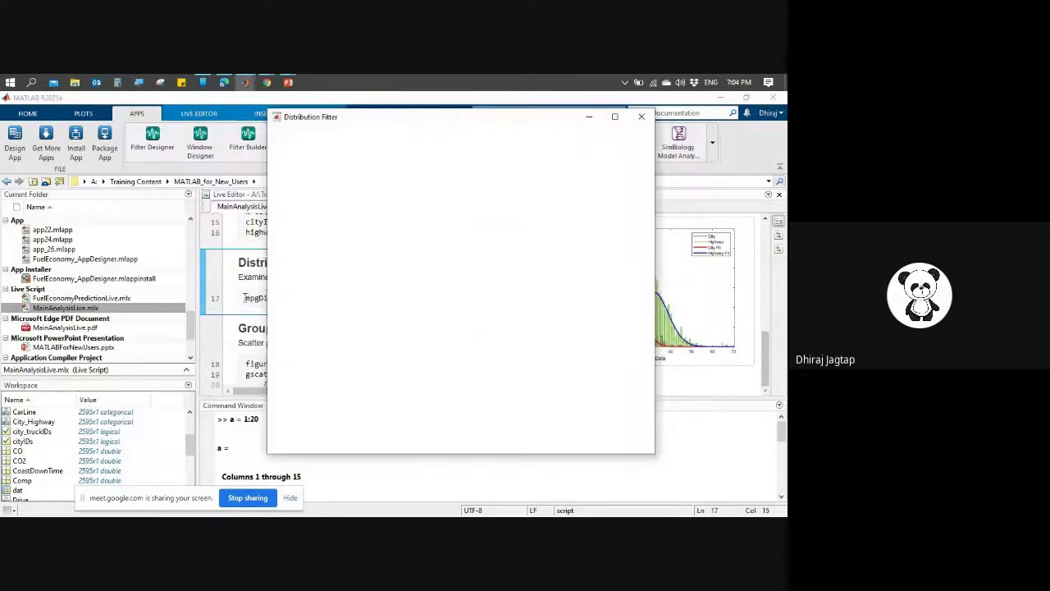
drag(558, 123, 483, 132)
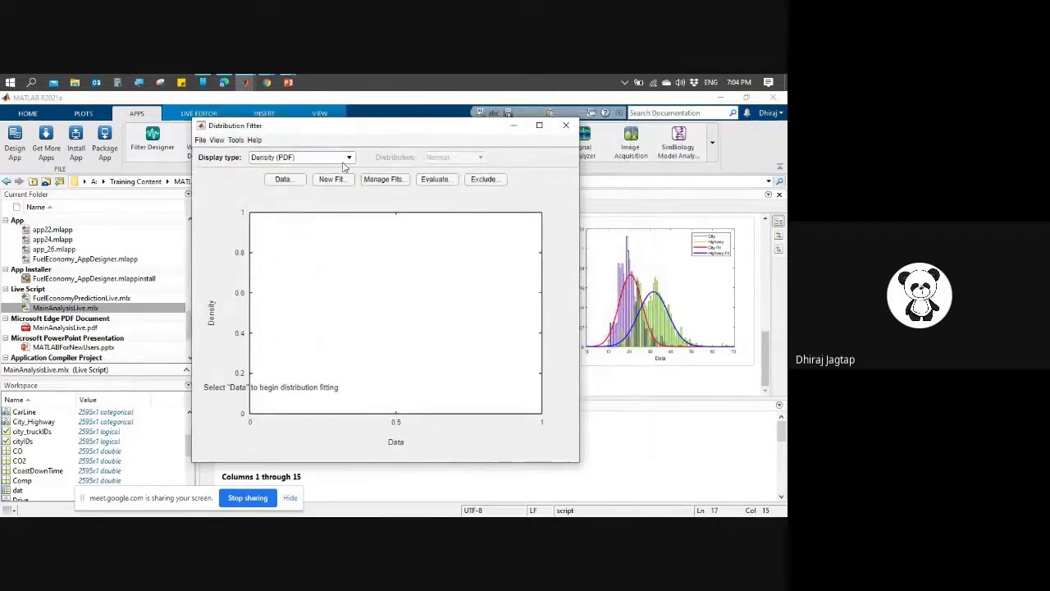
Step: Look through the available display types in the Distribution Fitter without changing the selected one
click(313, 158)
click(313, 158)
click(313, 158)
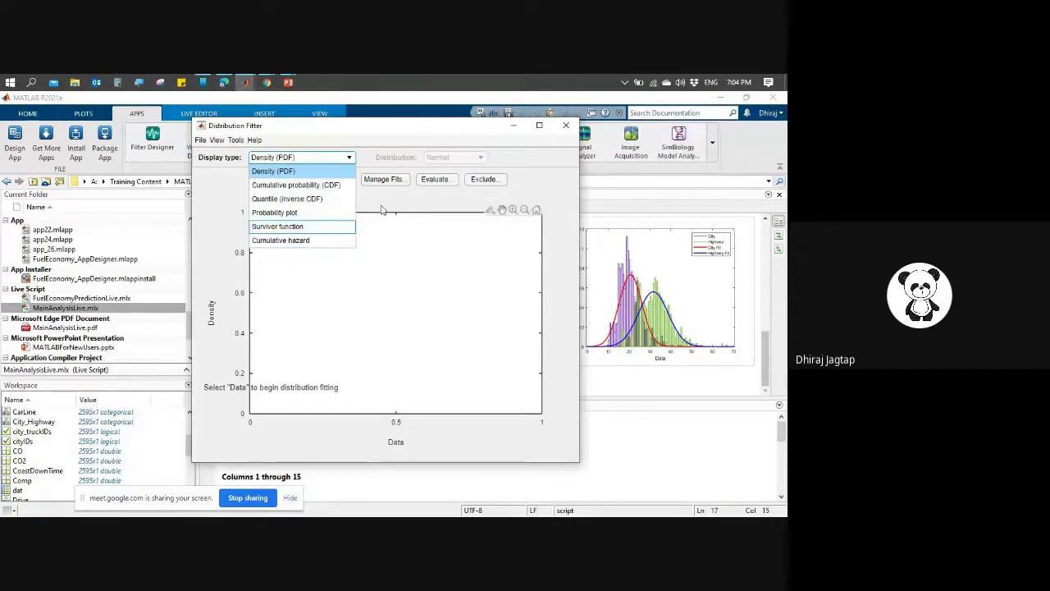
key(Escape)
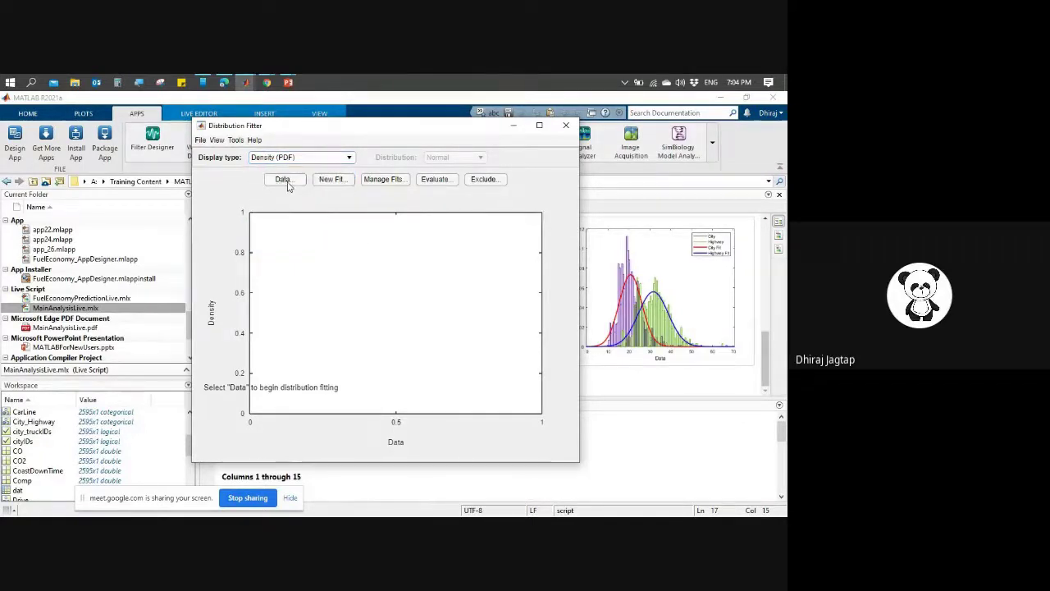
Step: Create a data set from the RatedHP workspace vector in the Distribution Fitter and close the data import window
click(283, 179)
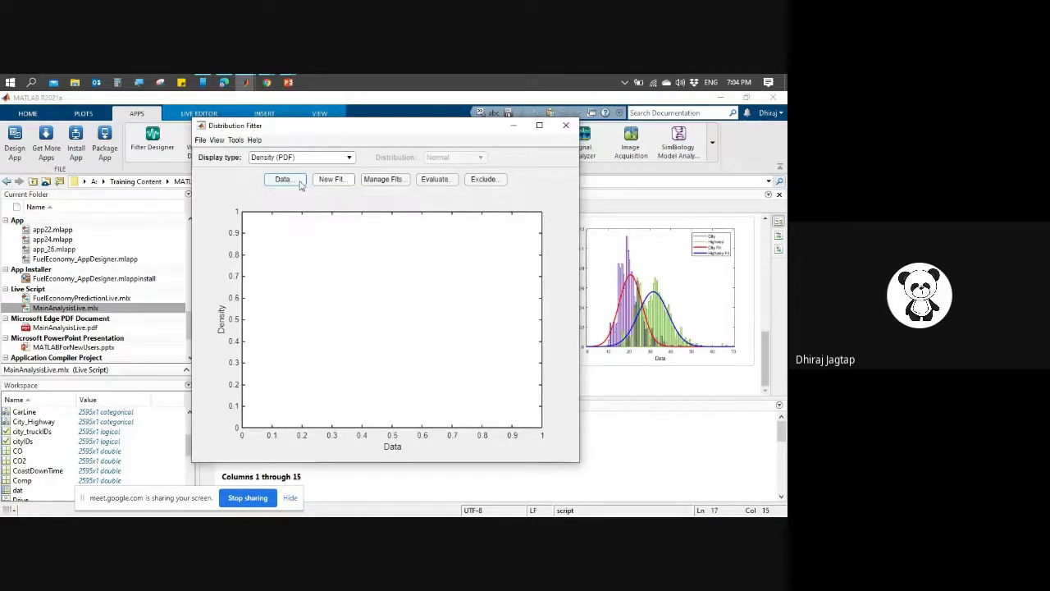
click(294, 180)
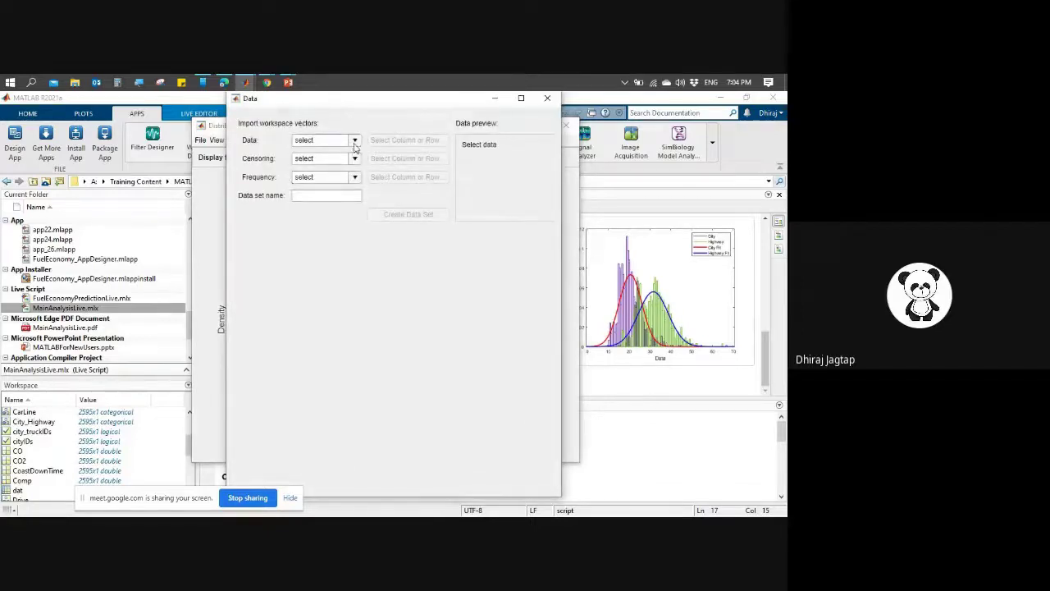
click(354, 141)
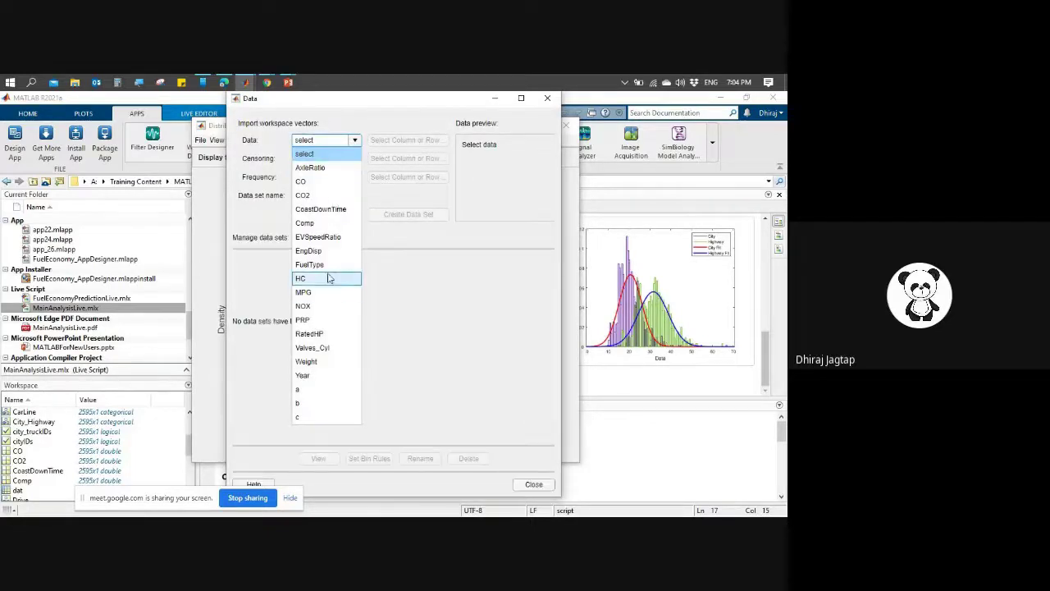
key(Escape)
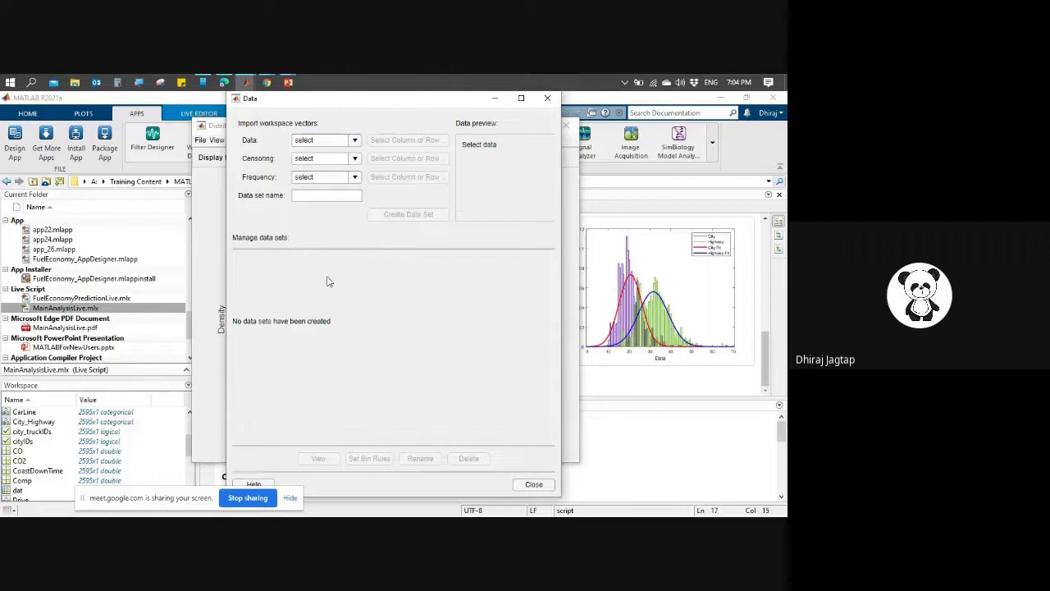
click(358, 141)
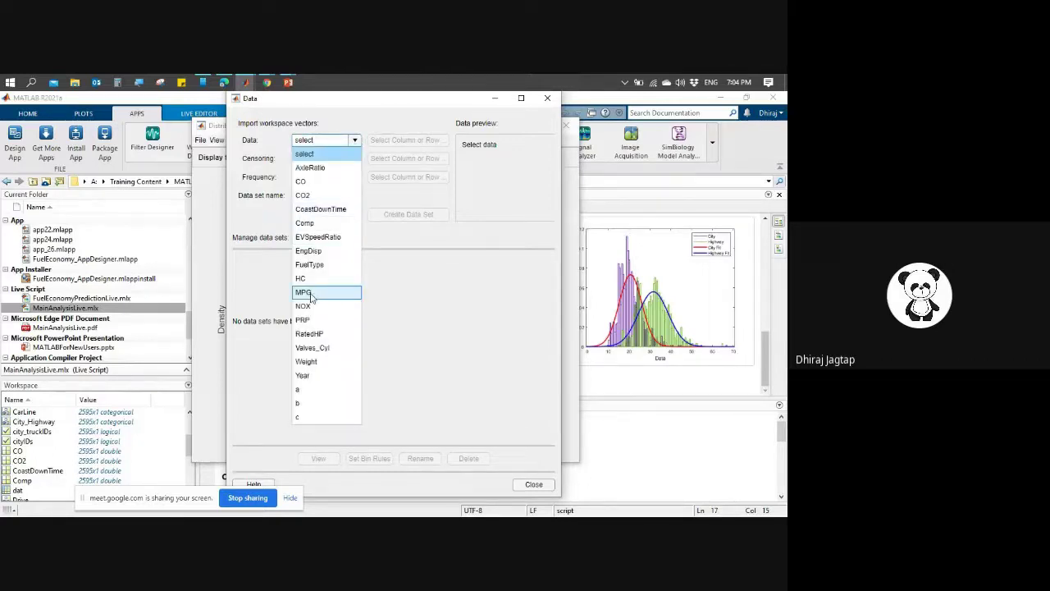
click(324, 333)
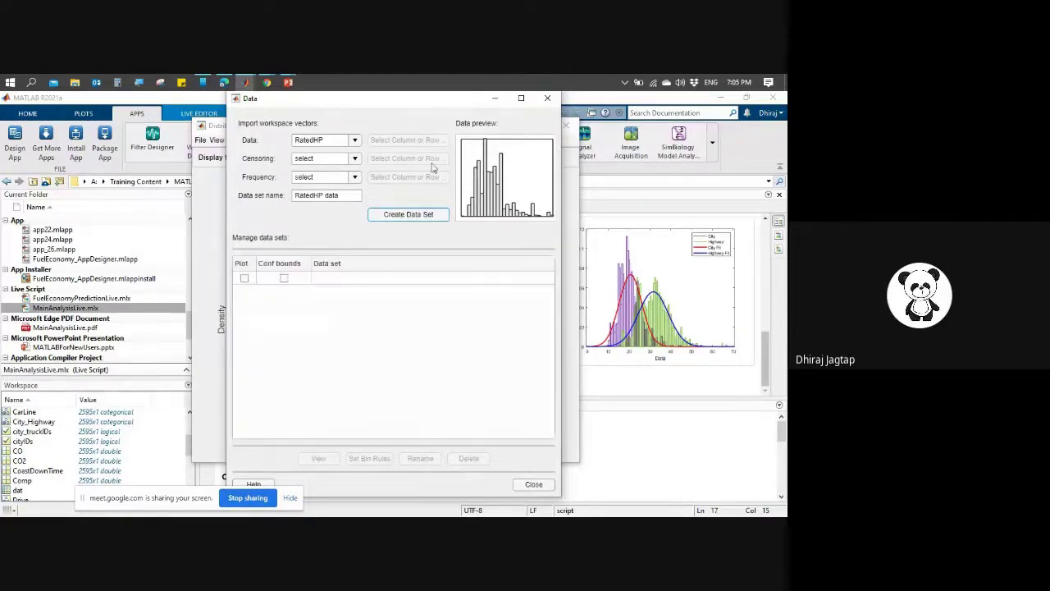
click(548, 98)
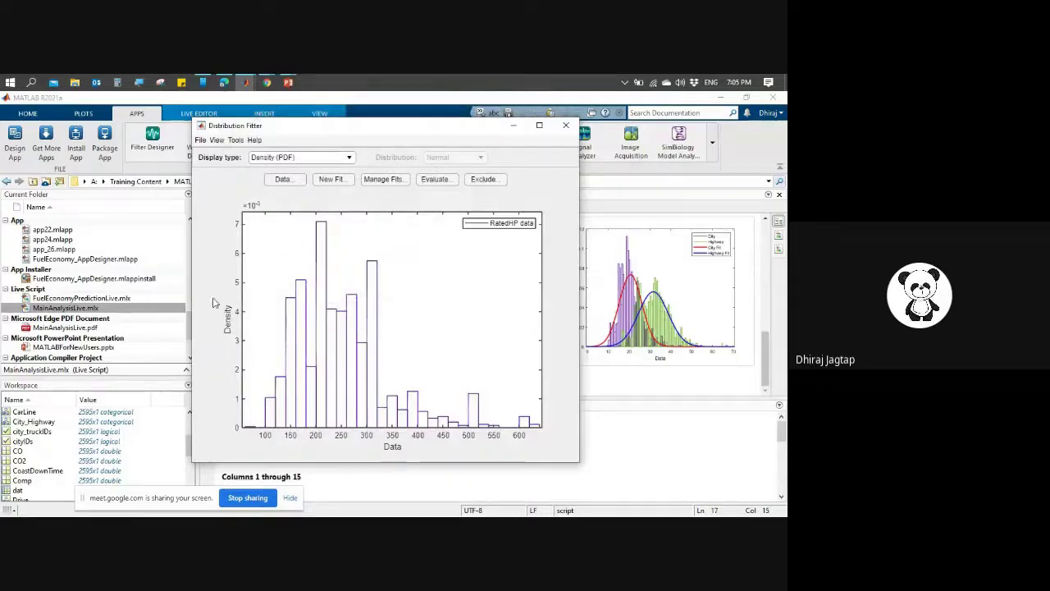
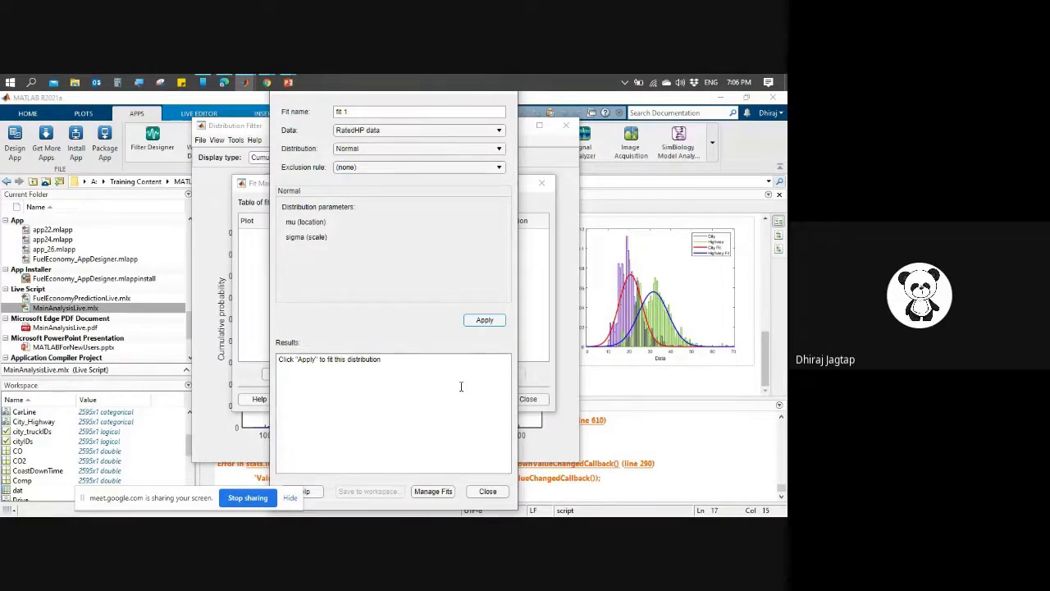
Step: Apply a Normal distribution fit to the RatedHP data and generate MATLAB code from the fitting session
click(248, 301)
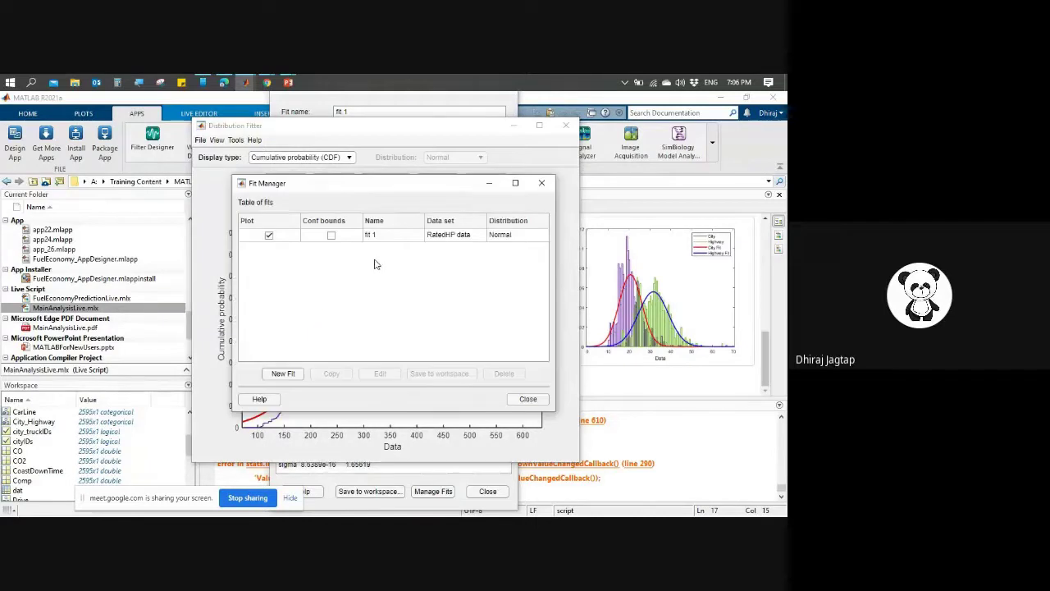
click(485, 179)
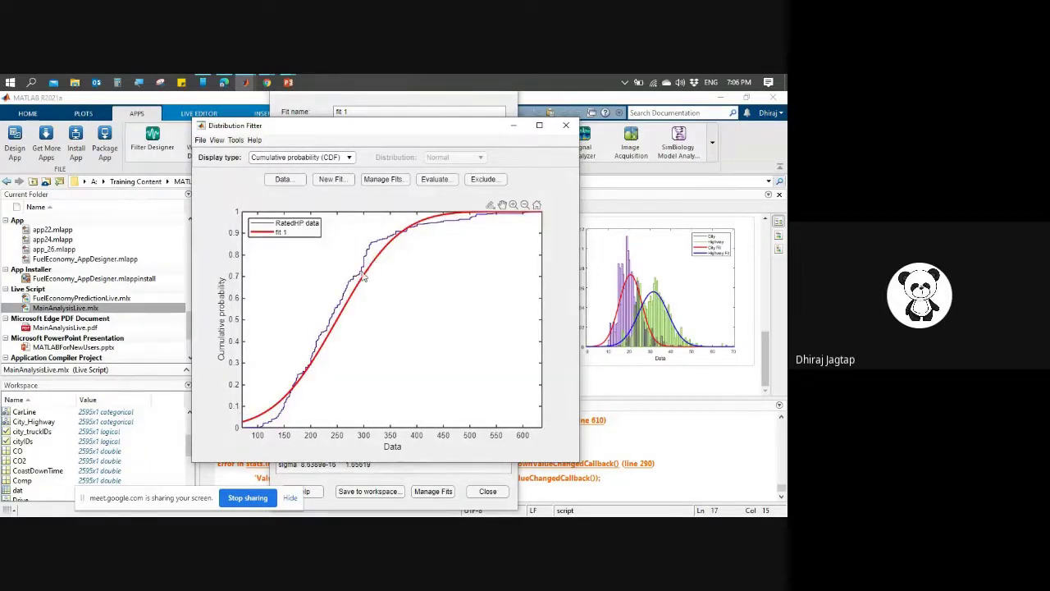
click(201, 140)
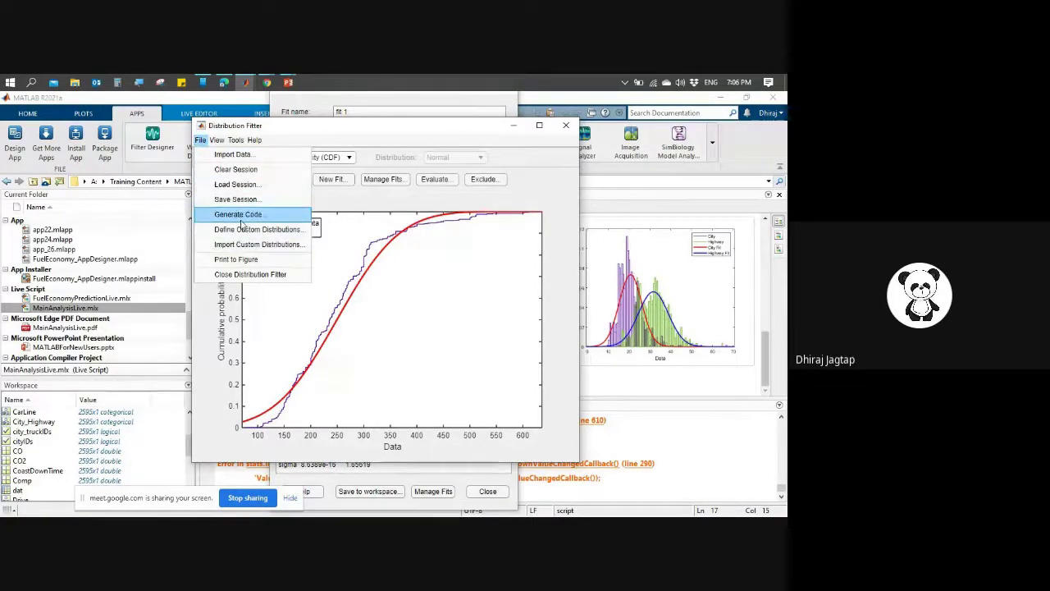
click(242, 217)
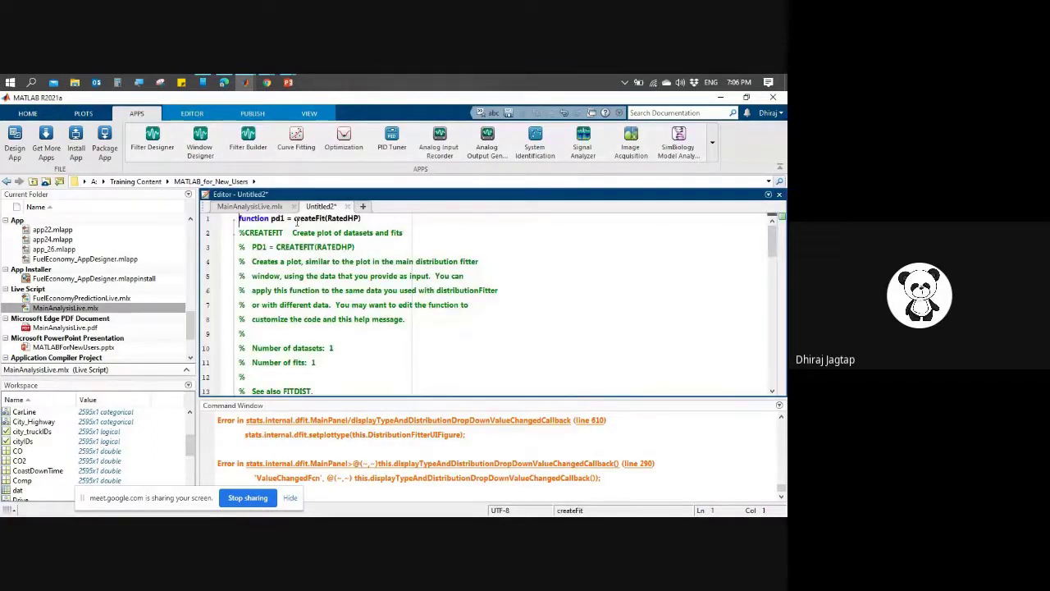
Step: Examine the createFit function name in the generated code and close the untitled file without saving
drag(294, 219, 325, 221)
click(326, 219)
click(318, 234)
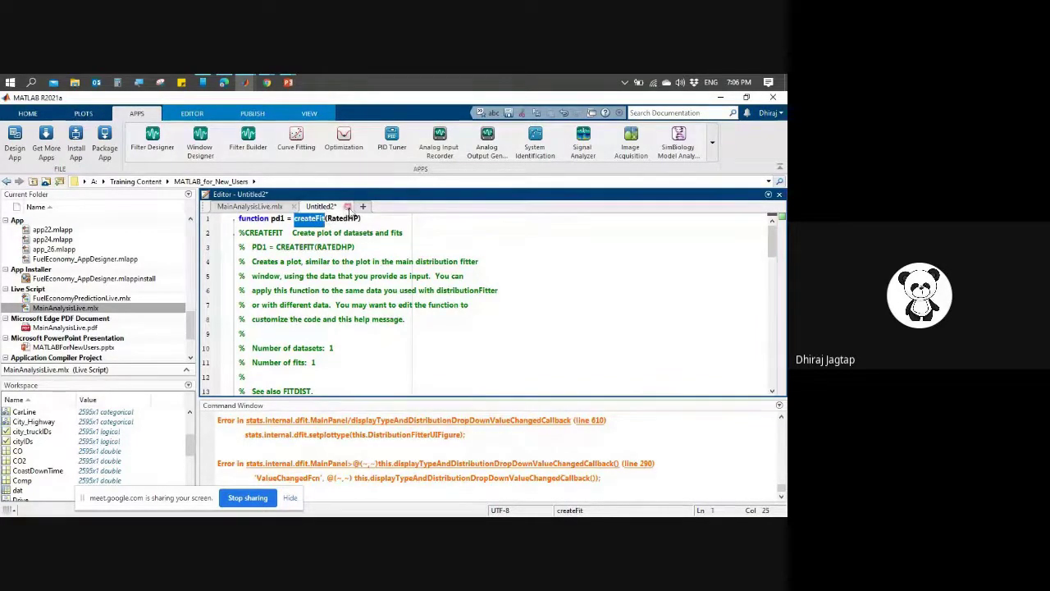
click(347, 206)
click(394, 321)
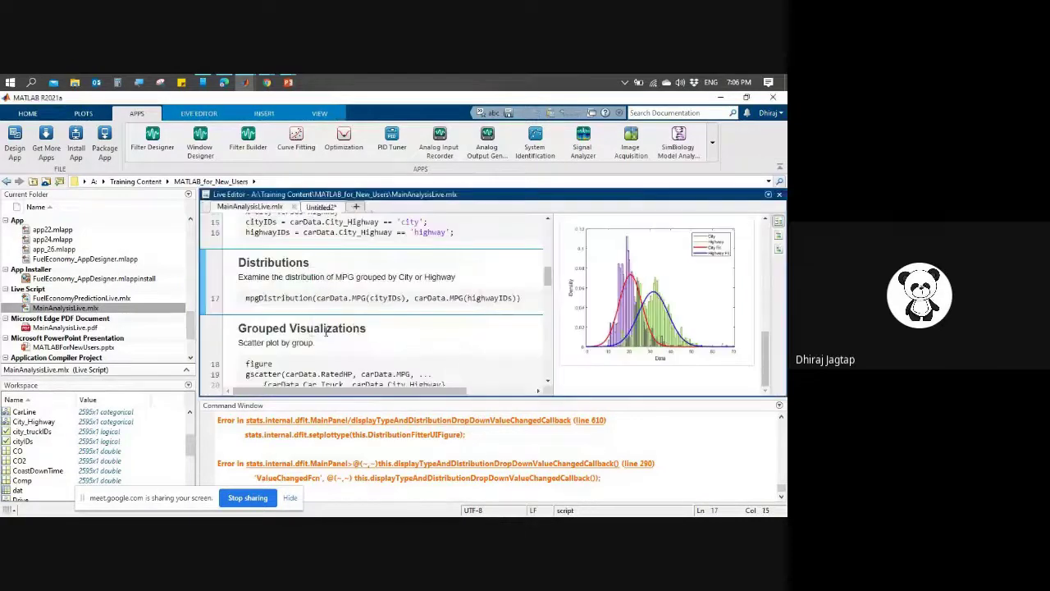
Step: Highlight the mpgDistribution call in the Distributions section, and close the Distribution Fitter, dismissing the request to save its session
drag(246, 298, 313, 300)
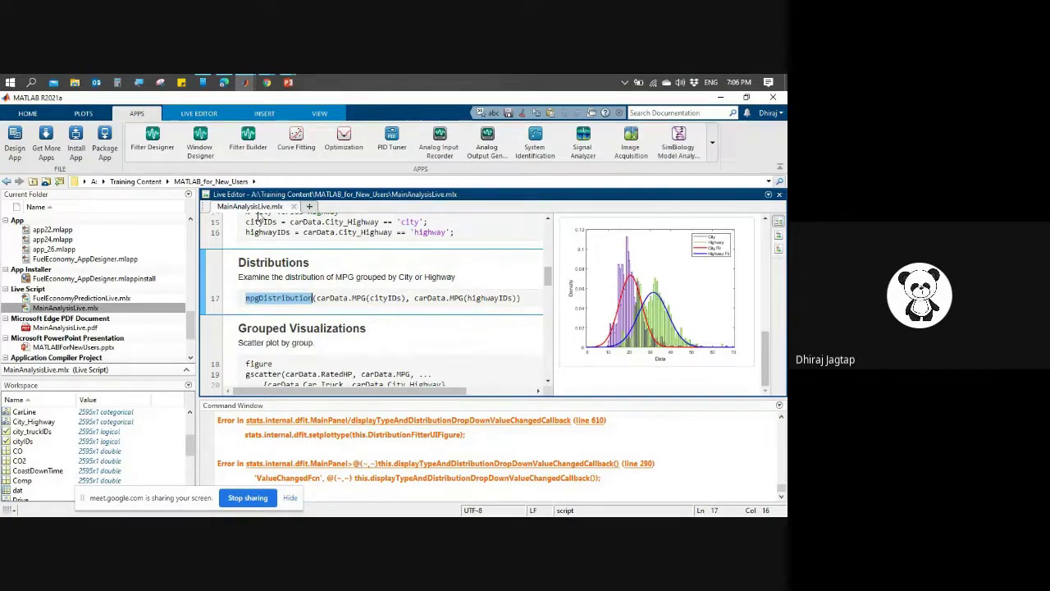
click(245, 82)
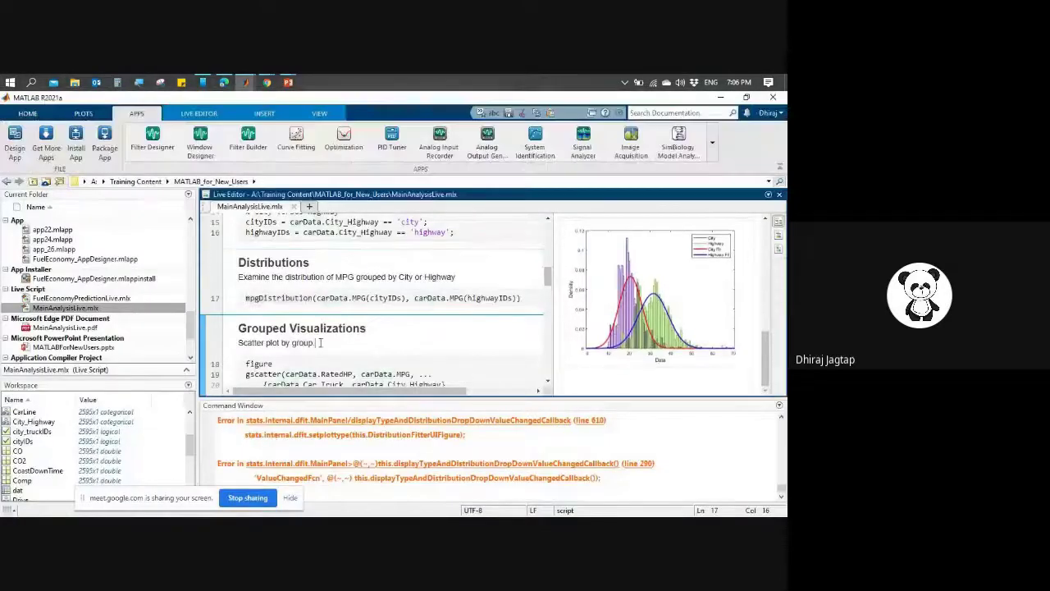
scroll(302, 306, down, 2)
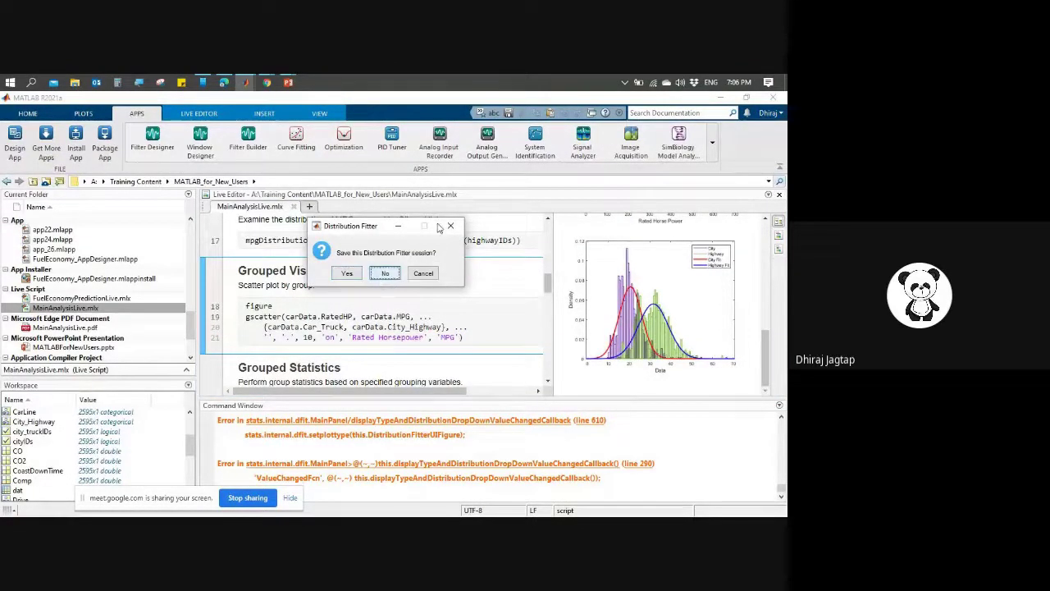
click(450, 226)
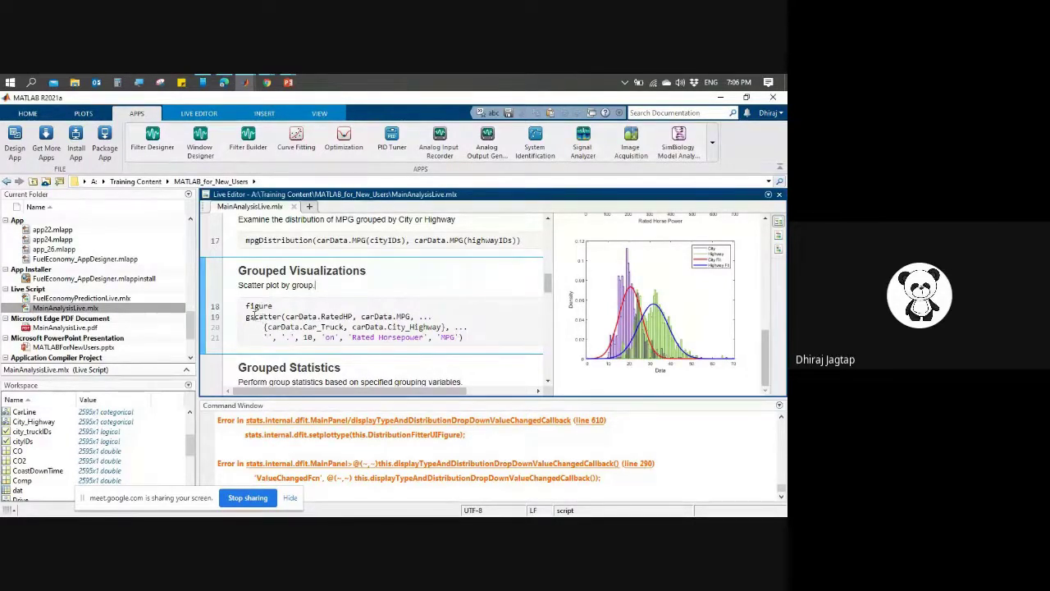
Step: Review the gscatter arguments and run the Grouped Visualizations section to plot RatedHP against MPG grouped by Car_Truck and City_Highway
scroll(268, 316, down, 3)
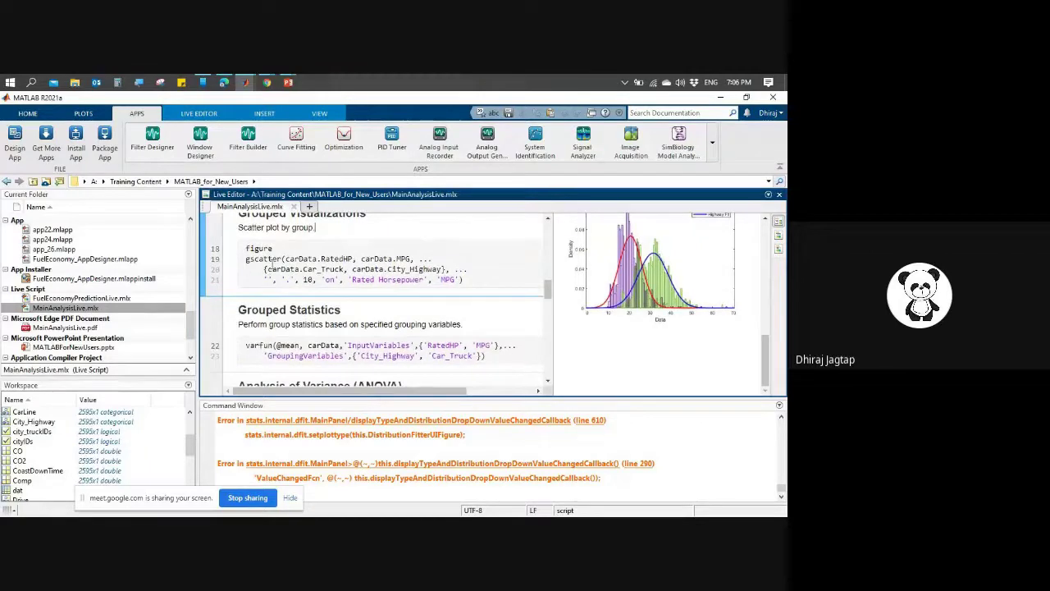
click(300, 266)
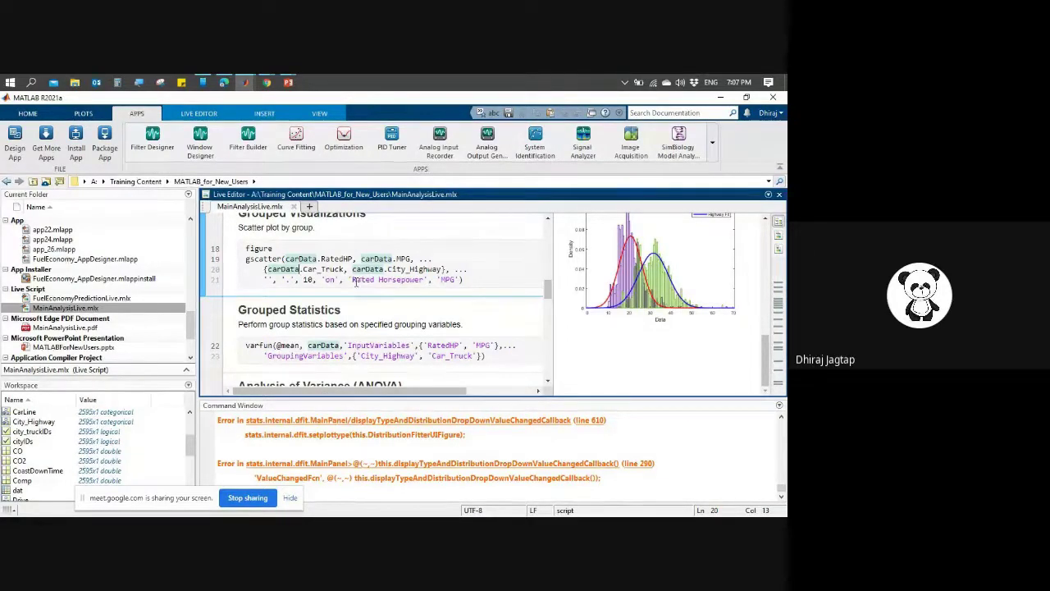
double_click(285, 259)
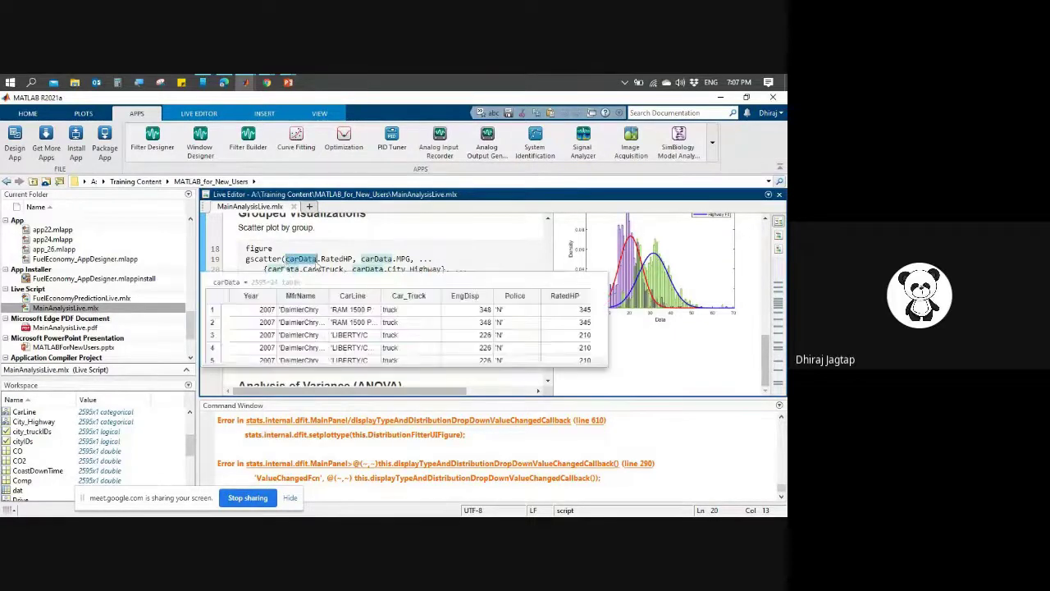
click(357, 258)
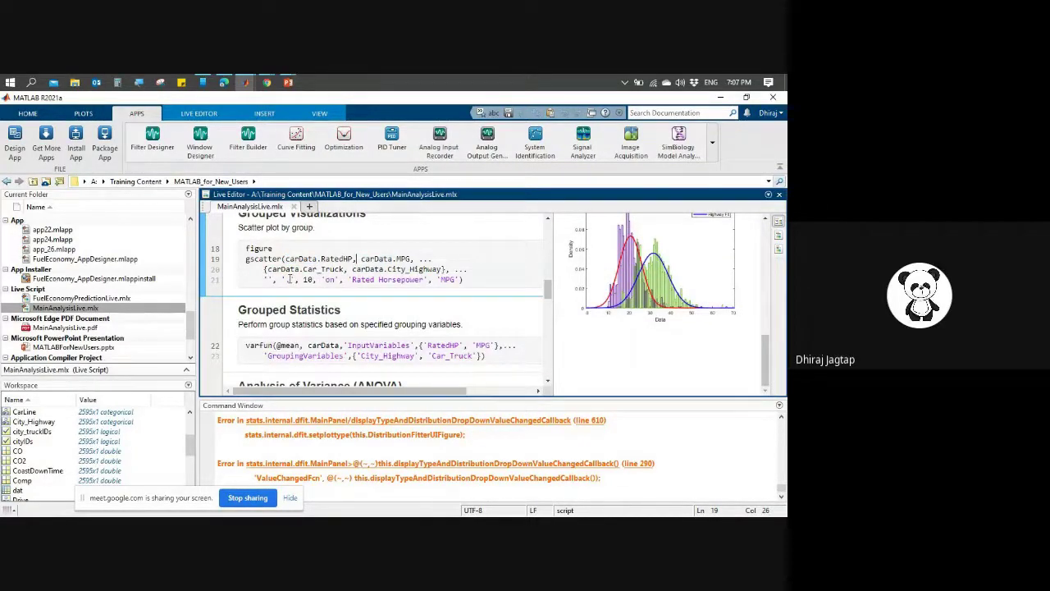
click(205, 268)
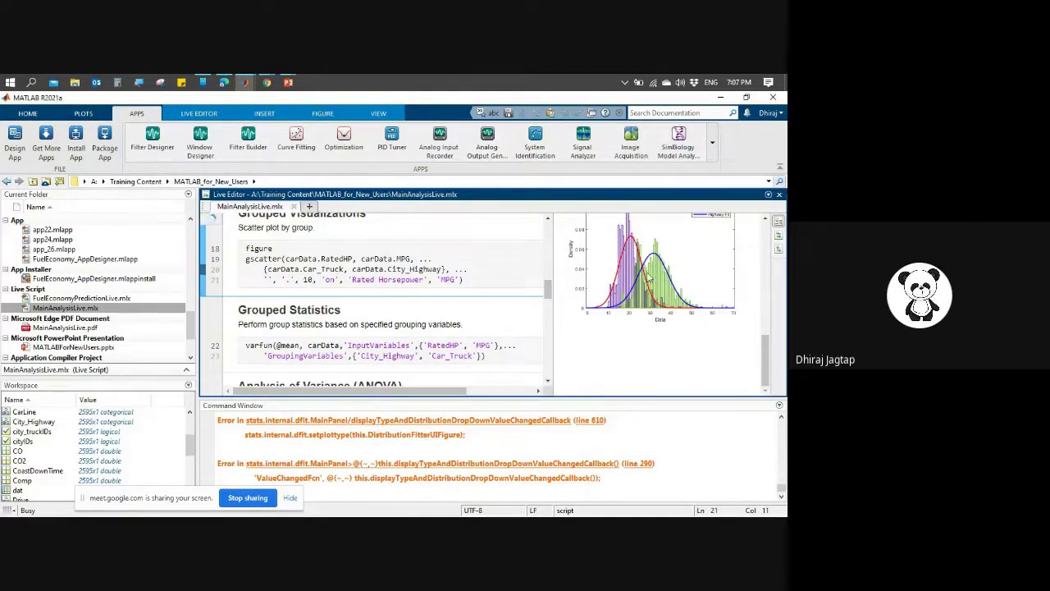
Step: Open the MPG distribution plot in its own maximised figure window and inspect a point on the City Fit curve
click(732, 287)
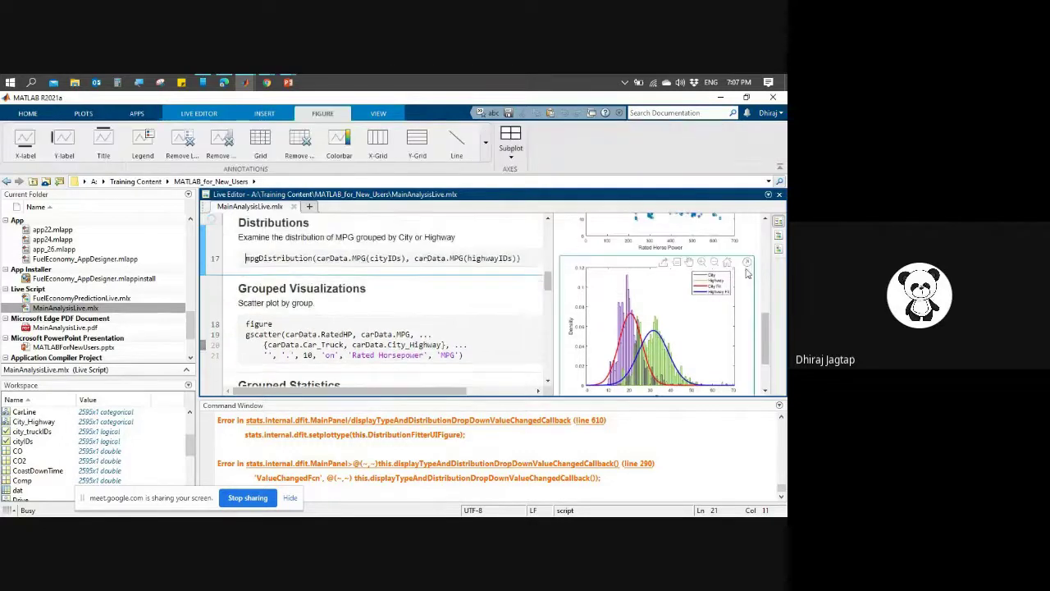
click(437, 313)
scroll(505, 306, down, 1)
scroll(505, 305, down, 1)
scroll(505, 305, up, 2)
click(747, 259)
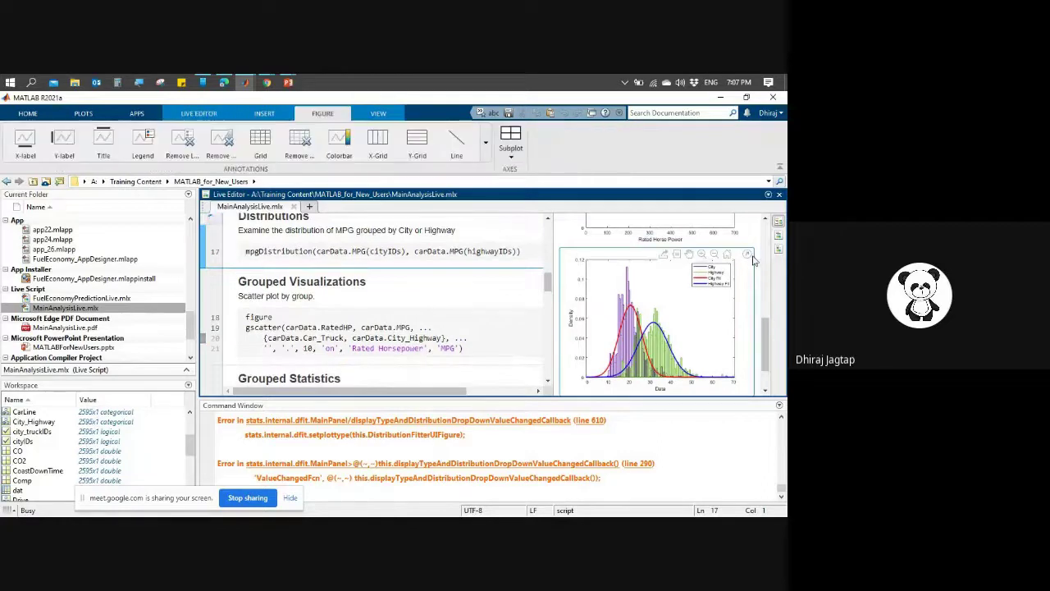
click(747, 256)
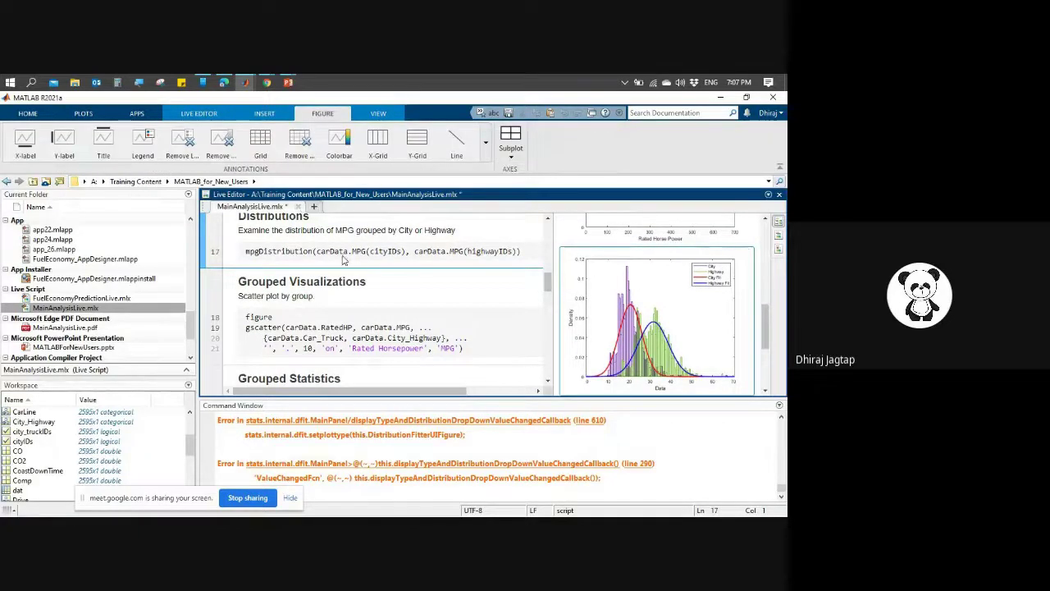
click(512, 96)
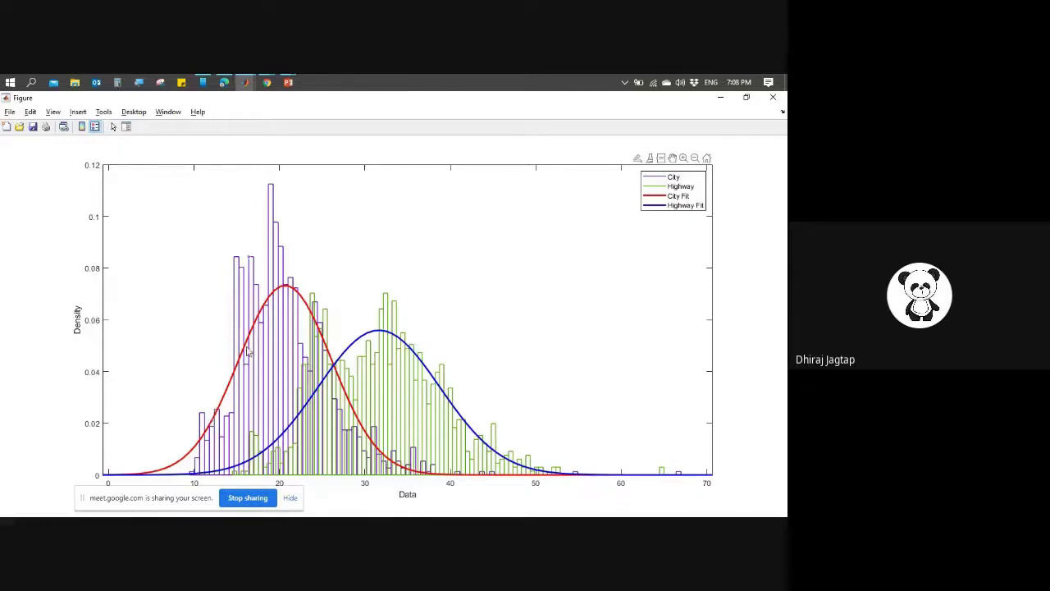
mouse_move(243, 351)
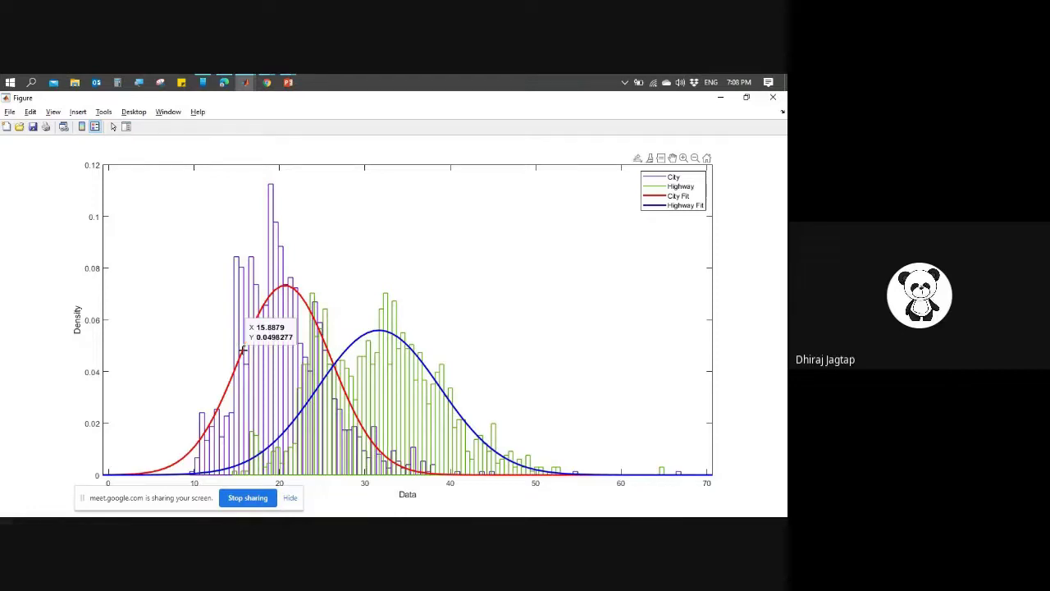